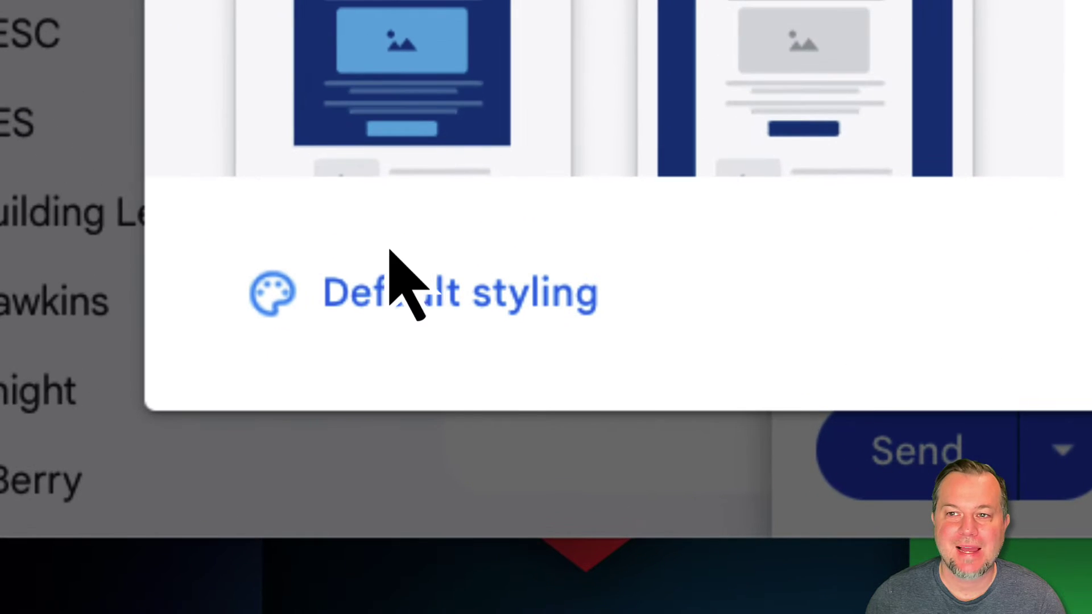
Upload the gear logo image into the layouts' default styling preferences
{"action": "left_click", "coordinate": [504, 216]}
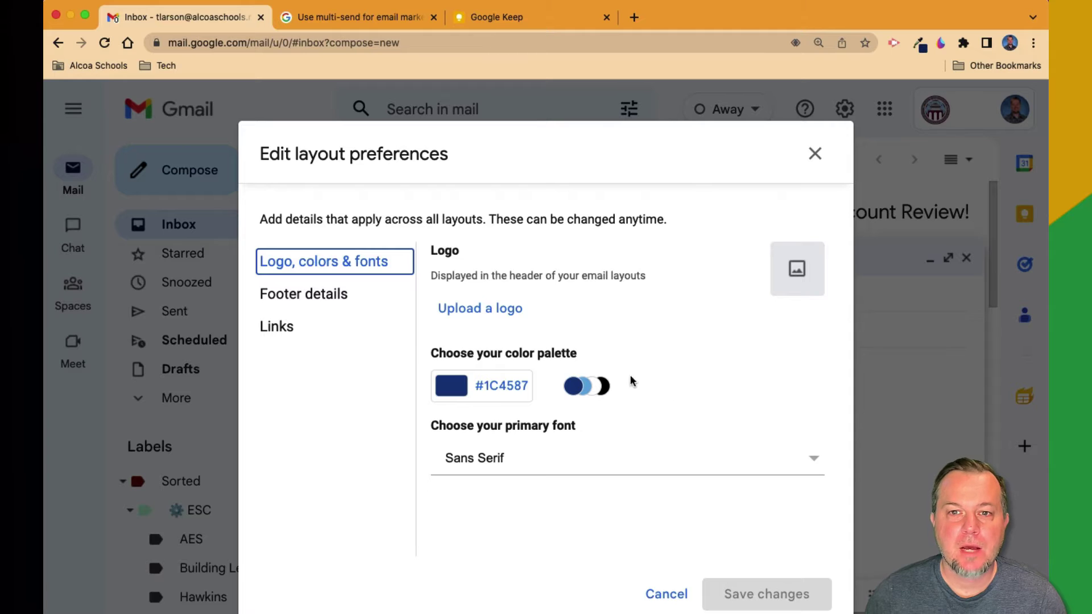
{"action": "left_click", "coordinate": [490, 312]}
{"action": "left_click_drag", "start_coordinate": [922, 489], "coordinate": [619, 346]}
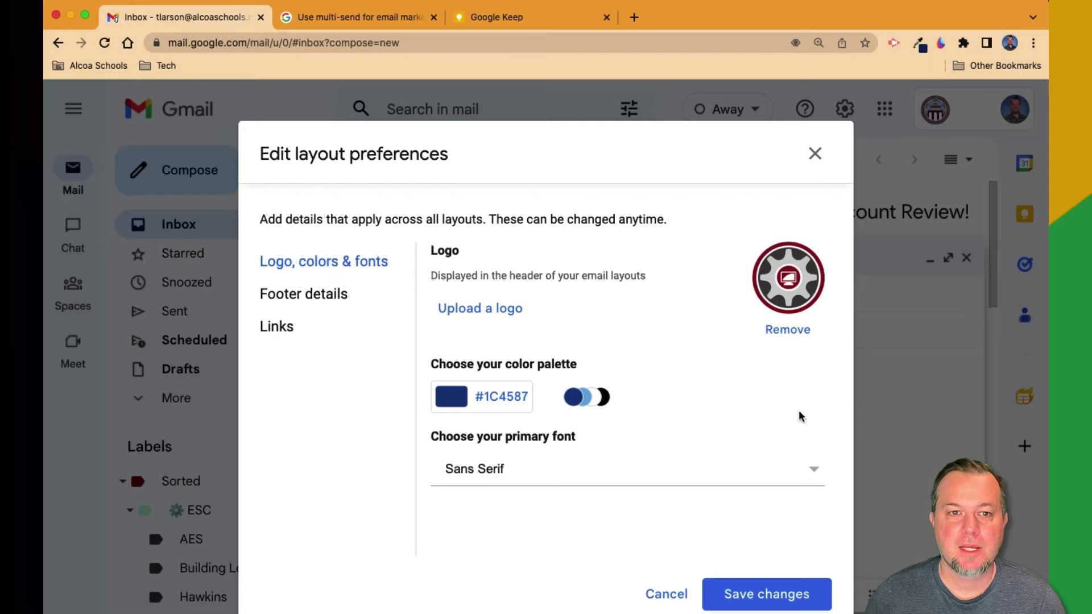
Add custom red #9e3636 as the layout colour palette and save it
{"action": "left_click", "coordinate": [461, 402]}
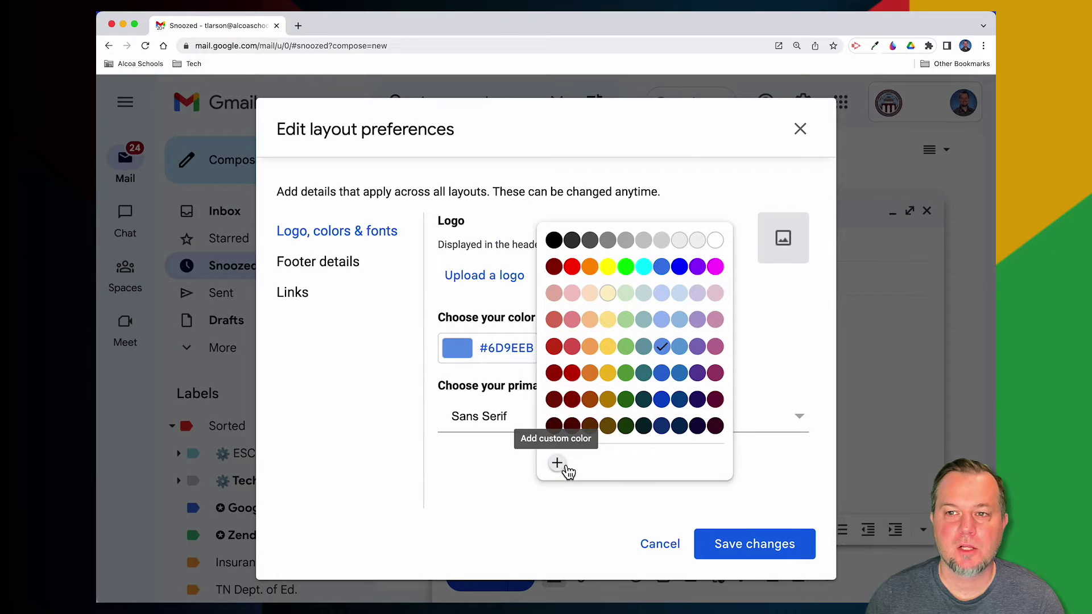
{"action": "left_click", "coordinate": [558, 464]}
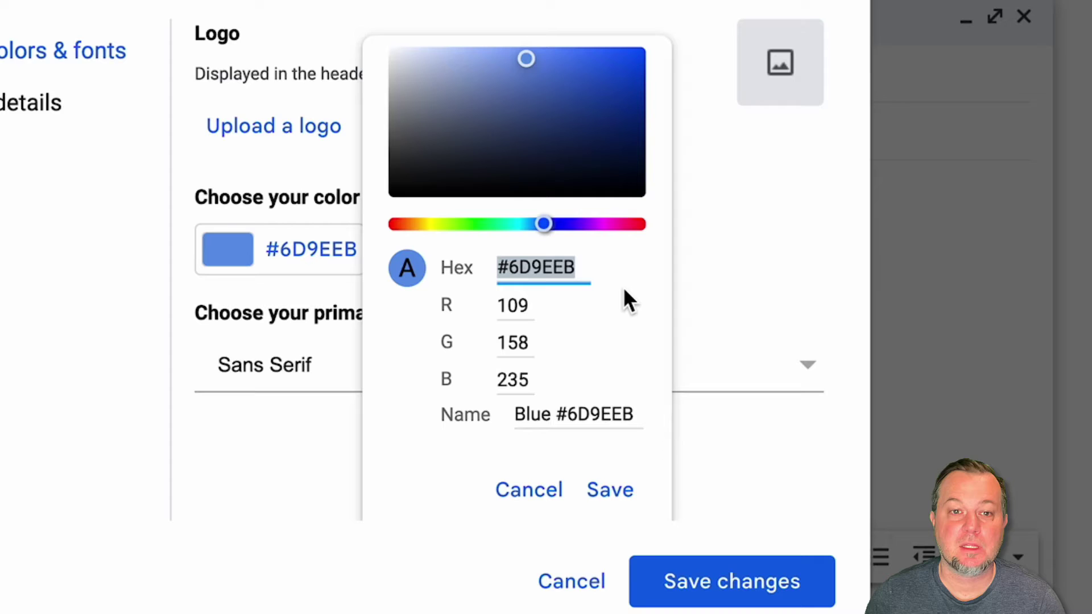
{"action": "type", "text": "#9e3636"}
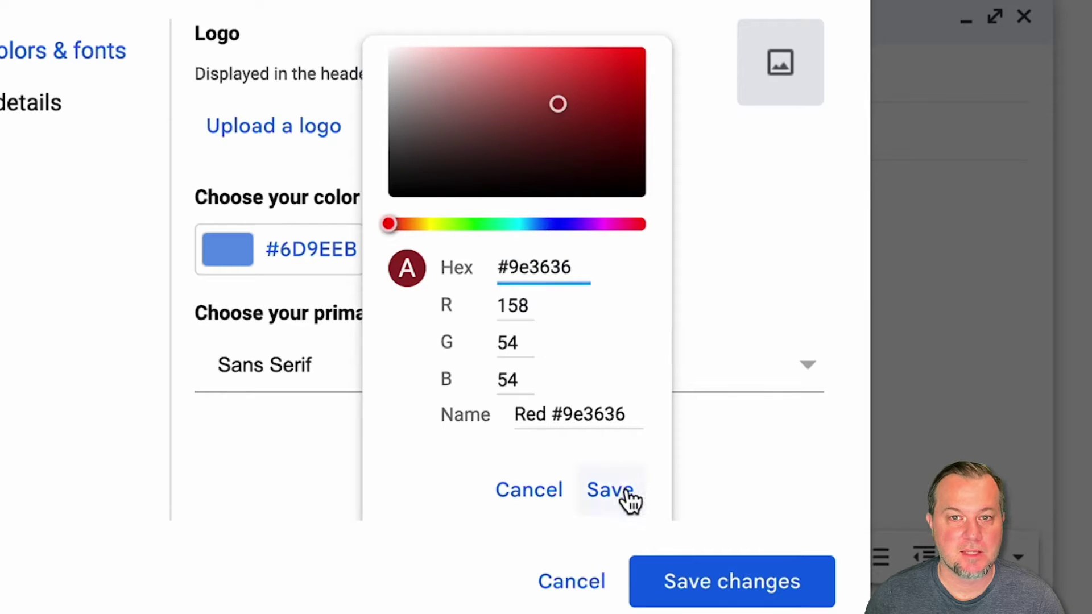
{"action": "left_click", "coordinate": [625, 499]}
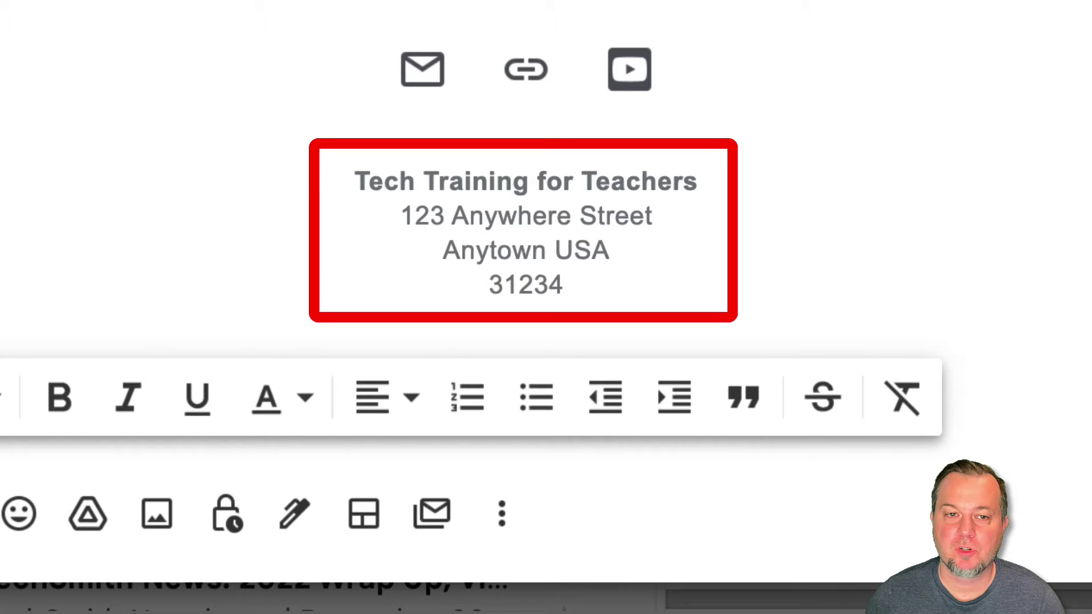
Complete the footer's organisation name 'Tech Training for Teachers' and add two address lines beneath it
{"action": "type", "text": "acher"}
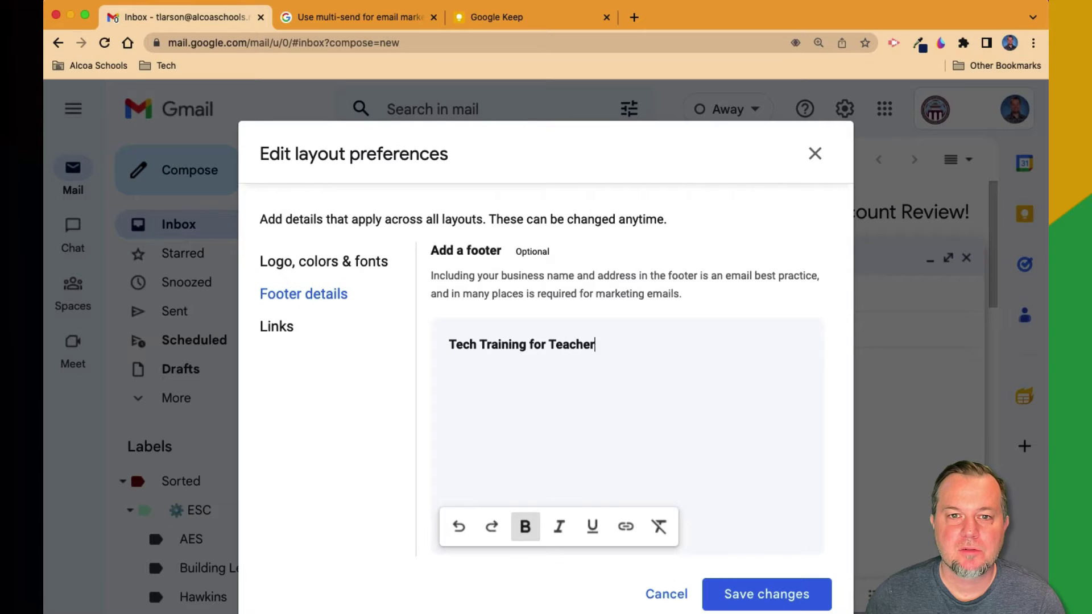
{"action": "type", "text": "s"}
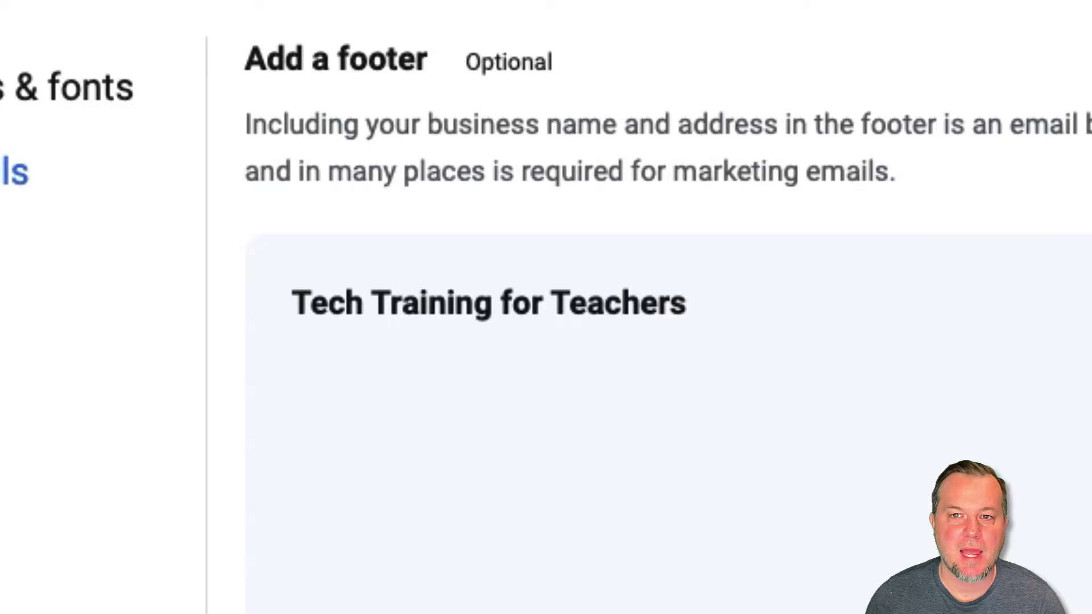
{"action": "key", "text": "Return"}
{"action": "type", "text": "123 Anywhere Street"}
{"action": "key", "text": "Return"}
{"action": "type", "text": "USA 3123"}
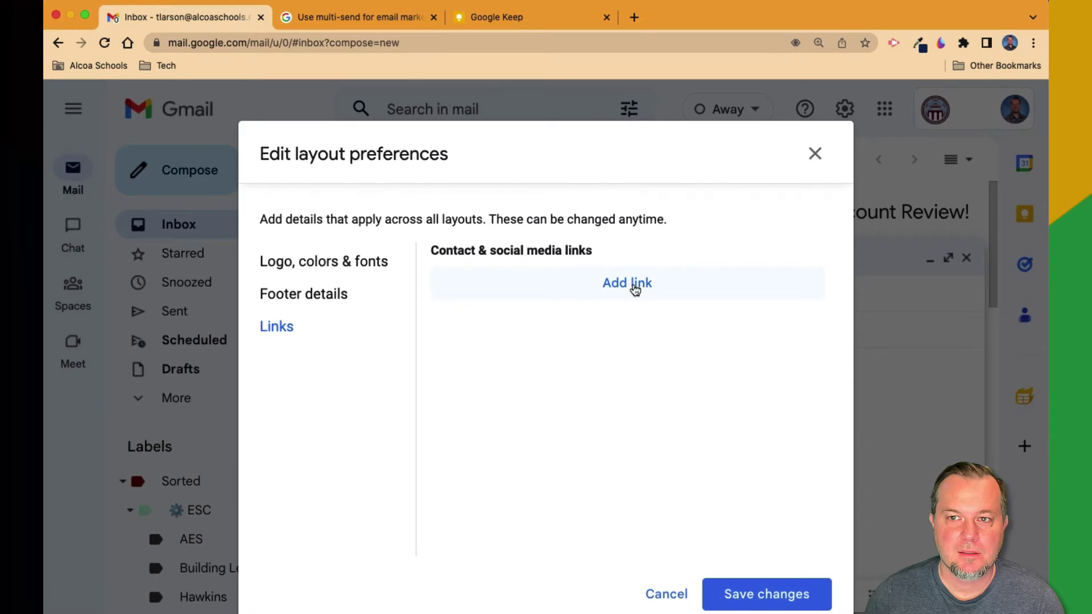
Add an Email contact link with the organisation's email address
{"action": "left_click", "coordinate": [634, 284]}
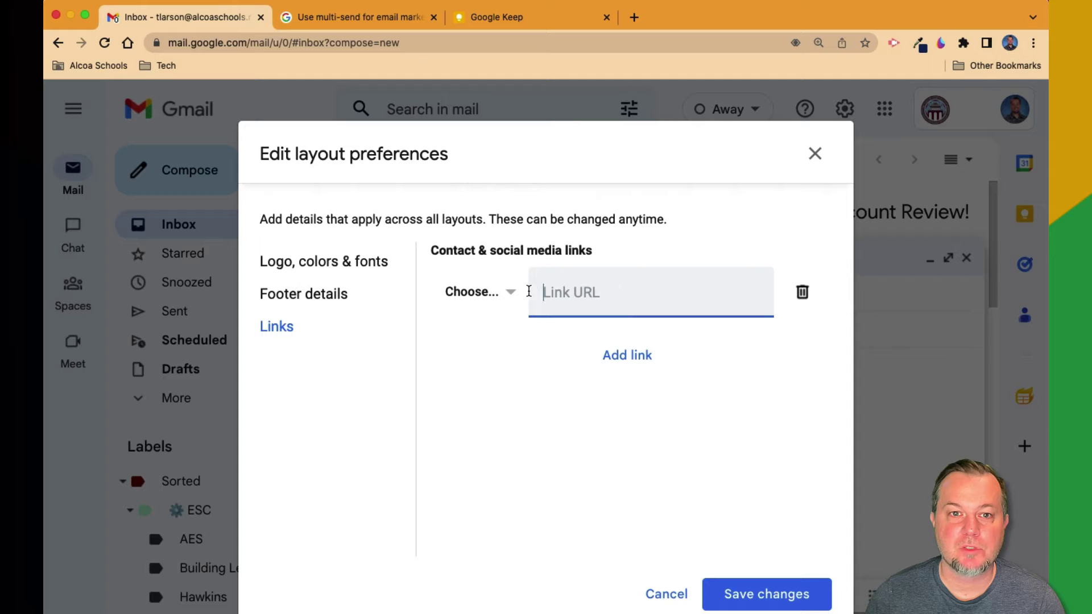
{"action": "left_click", "coordinate": [512, 293]}
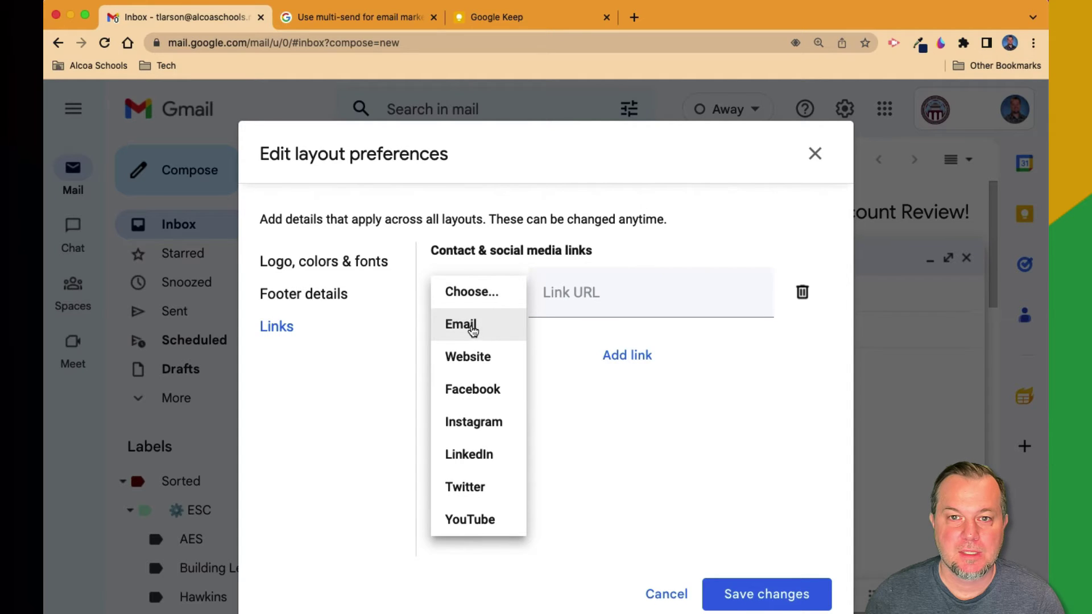
{"action": "left_click", "coordinate": [473, 326]}
{"action": "left_click", "coordinate": [576, 294]}
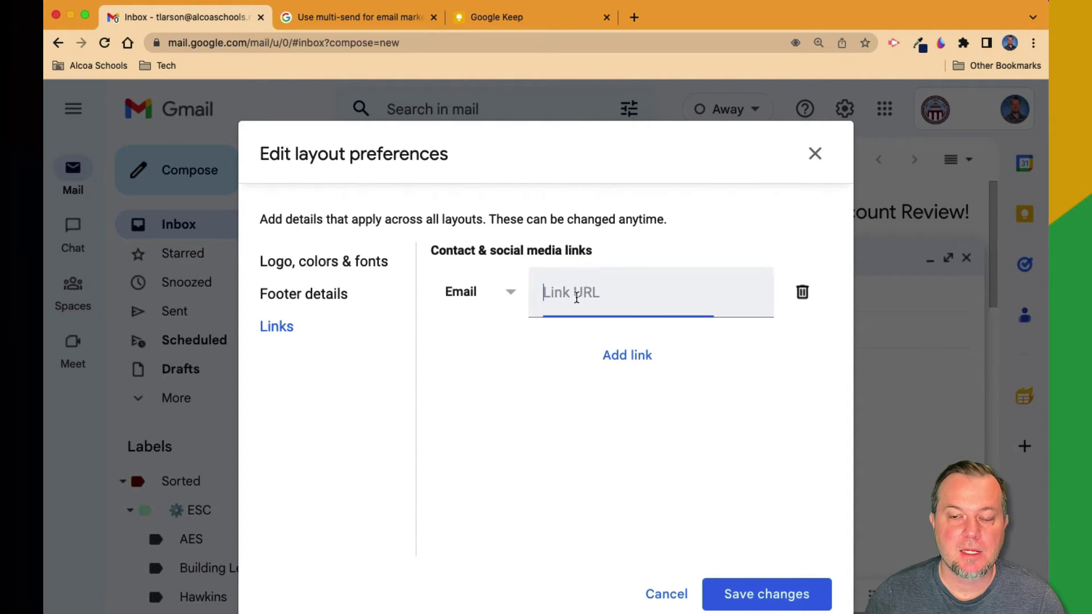
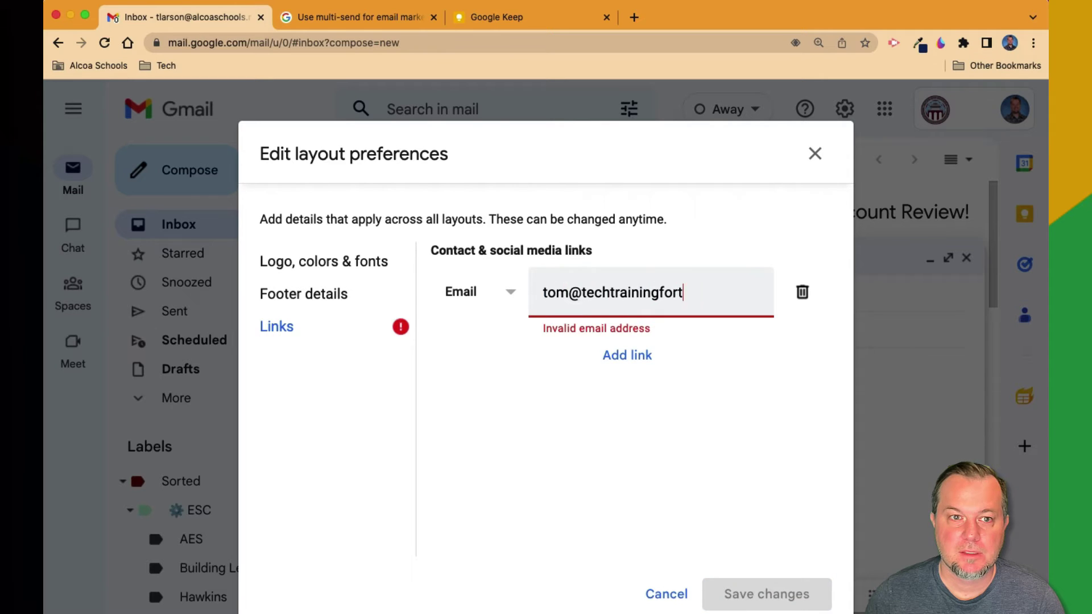
Add a YouTube contact link to youtube.com/c/techtrainingforteachers
{"action": "left_click", "coordinate": [627, 357]}
{"action": "left_click", "coordinate": [515, 371]}
{"action": "left_click", "coordinate": [470, 591]}
{"action": "left_click", "coordinate": [564, 369]}
{"action": "type", "text": "youtube.com"}
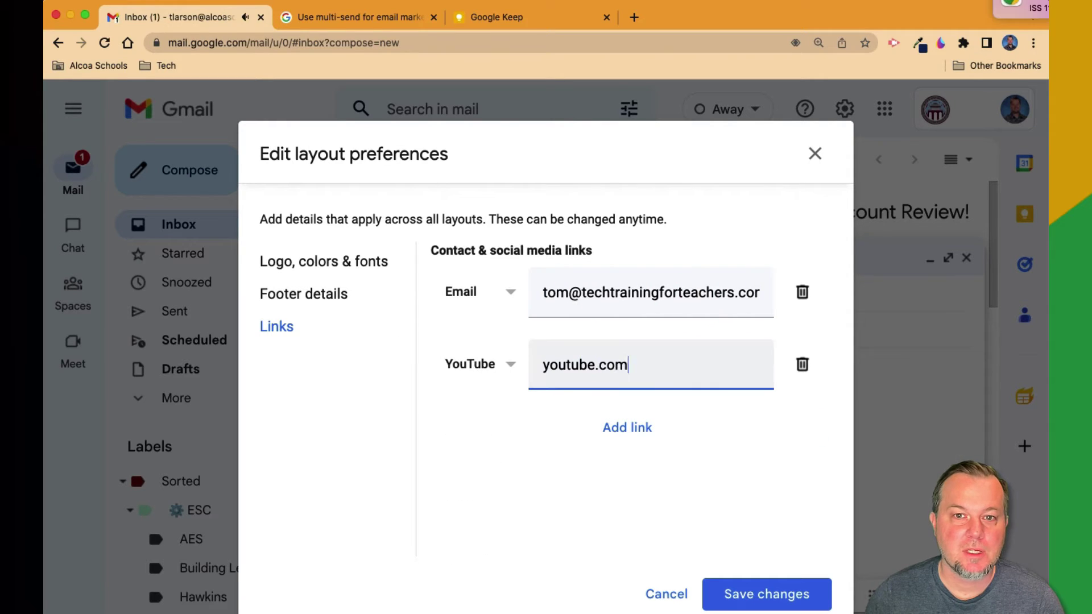
{"action": "type", "text": "/c/techtrainingforteachers"}
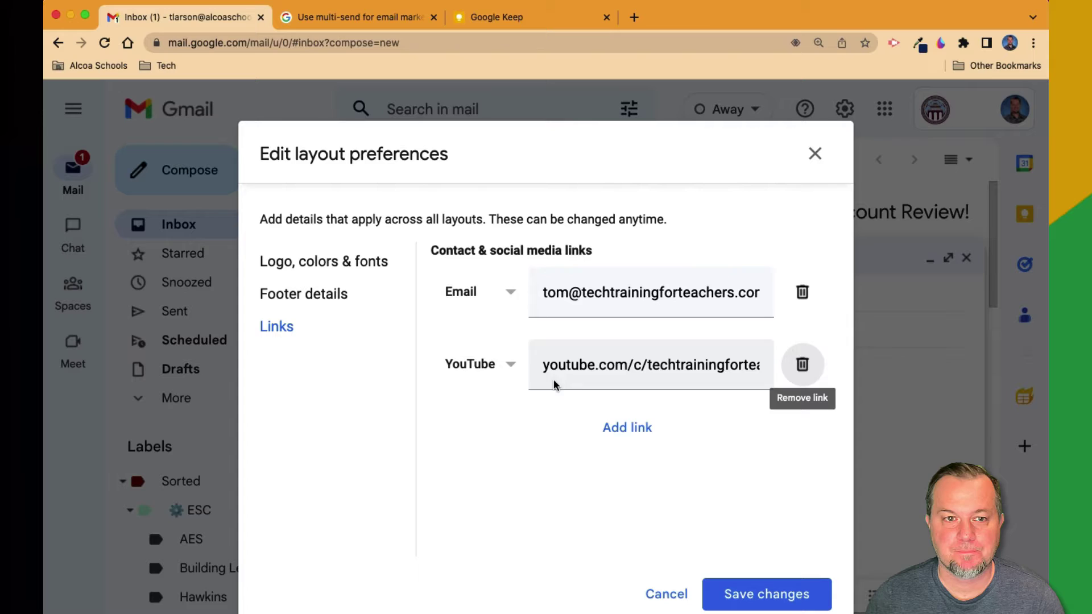
Add a Website contact link to techtrainingforteachers.com
{"action": "left_click", "coordinate": [627, 427]}
{"action": "left_click", "coordinate": [511, 436]}
{"action": "left_click", "coordinate": [470, 476]}
{"action": "left_click", "coordinate": [574, 438]}
{"action": "type", "text": "techtrainingforteachers.com"}
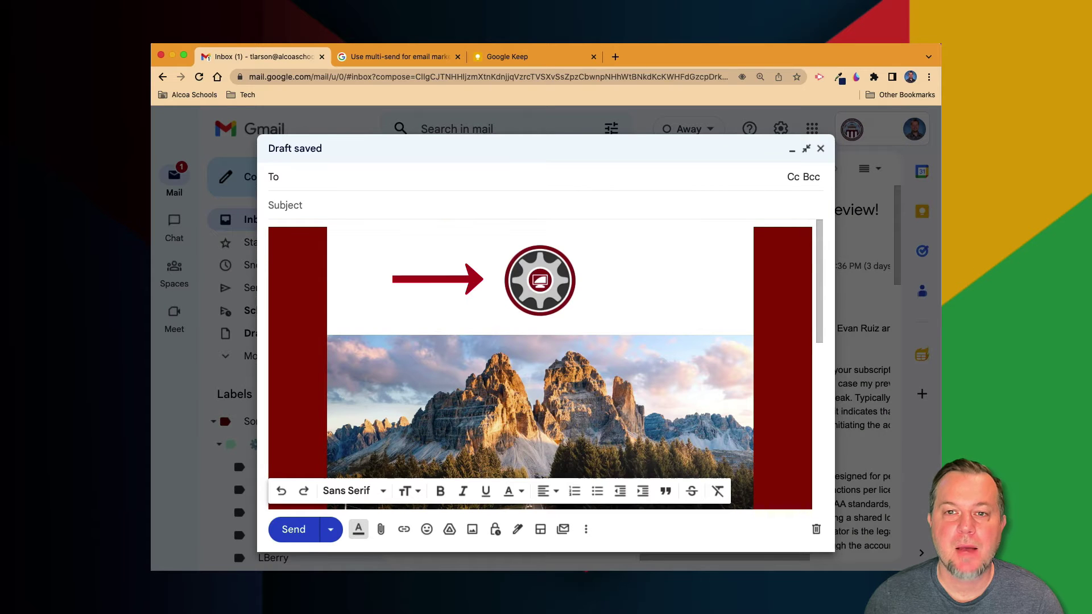
Bring the inserted layout into view and select its mountain-road header photo
{"action": "scroll", "coordinate": [777, 364], "scroll_direction": "down", "scroll_amount": 3}
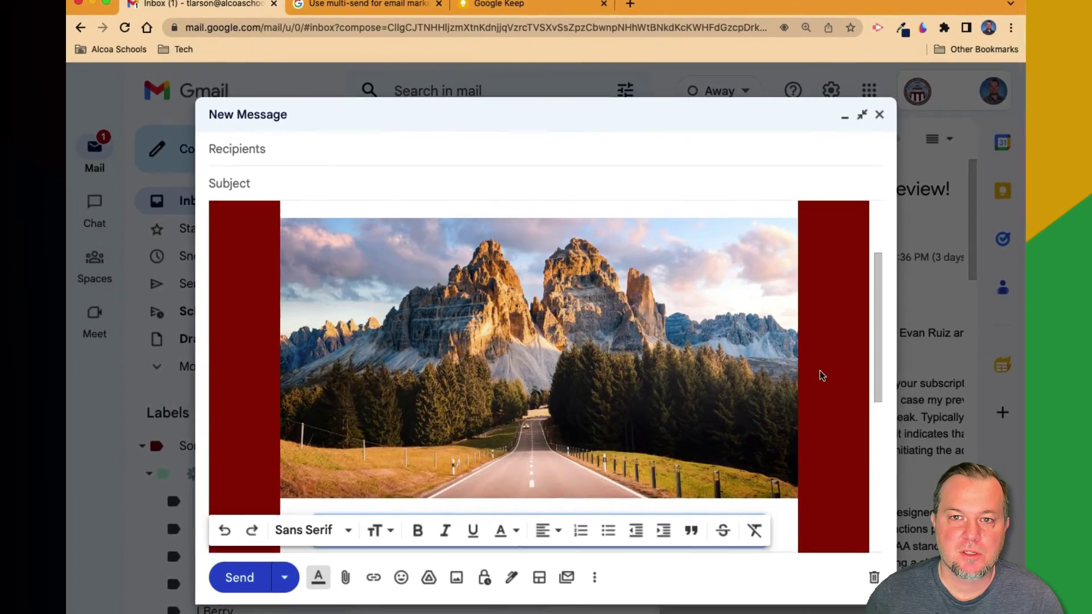
{"action": "key", "text": "ctrl+0"}
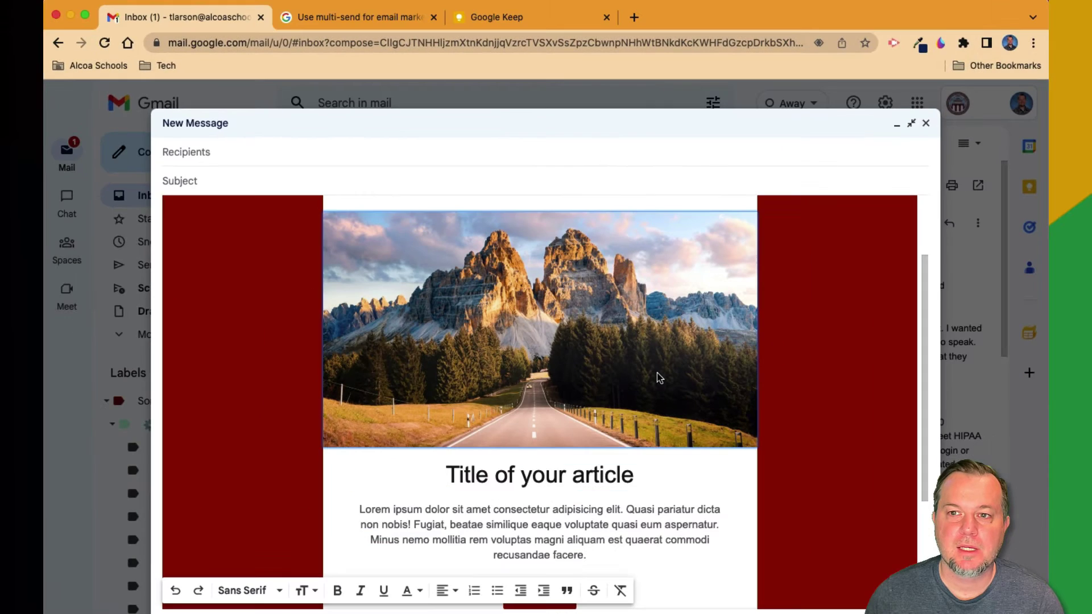
{"action": "left_click", "coordinate": [682, 414]}
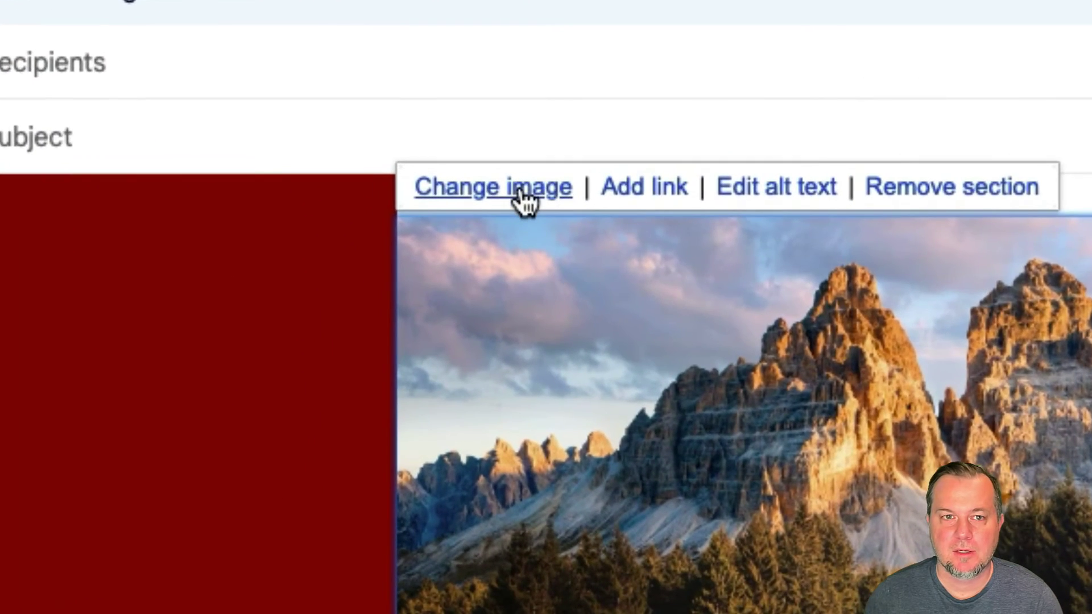
Swap the header photo for computer.png, crop it to the full laptop image, and insert it
{"action": "left_click", "coordinate": [522, 197]}
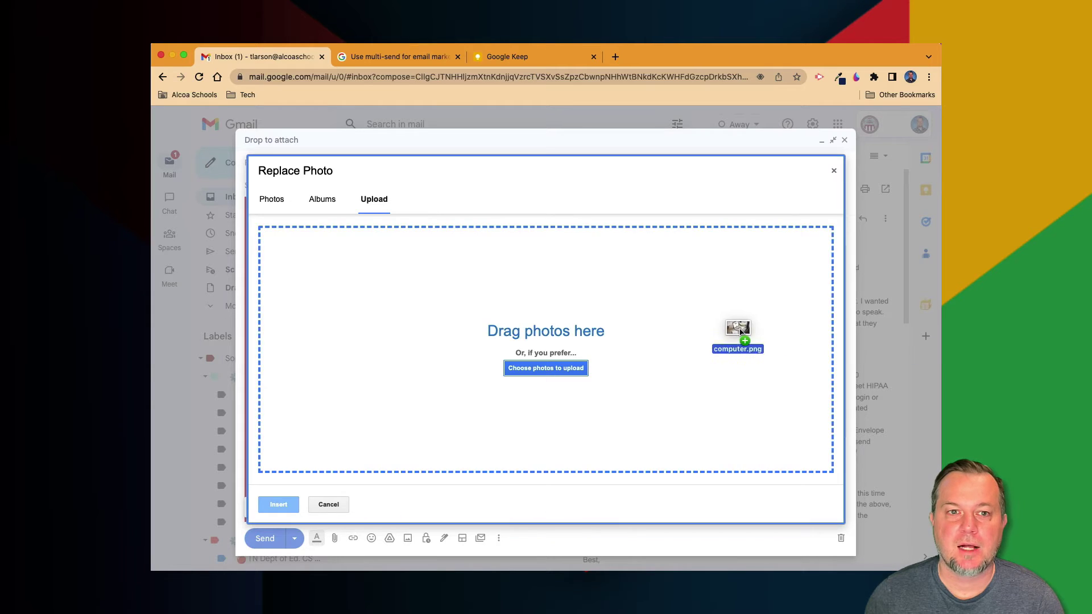
{"action": "left_click_drag", "start_coordinate": [744, 333], "coordinate": [740, 330]}
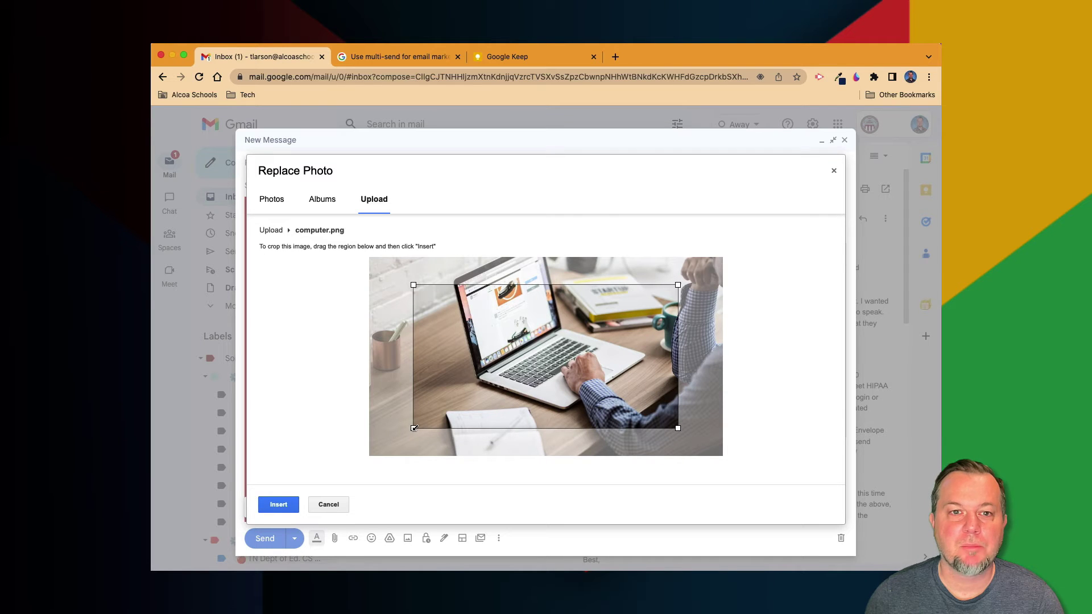
{"action": "left_click_drag", "start_coordinate": [414, 428], "coordinate": [370, 455]}
{"action": "left_click_drag", "start_coordinate": [510, 418], "coordinate": [536, 418]}
{"action": "left_click_drag", "start_coordinate": [399, 286], "coordinate": [354, 264]}
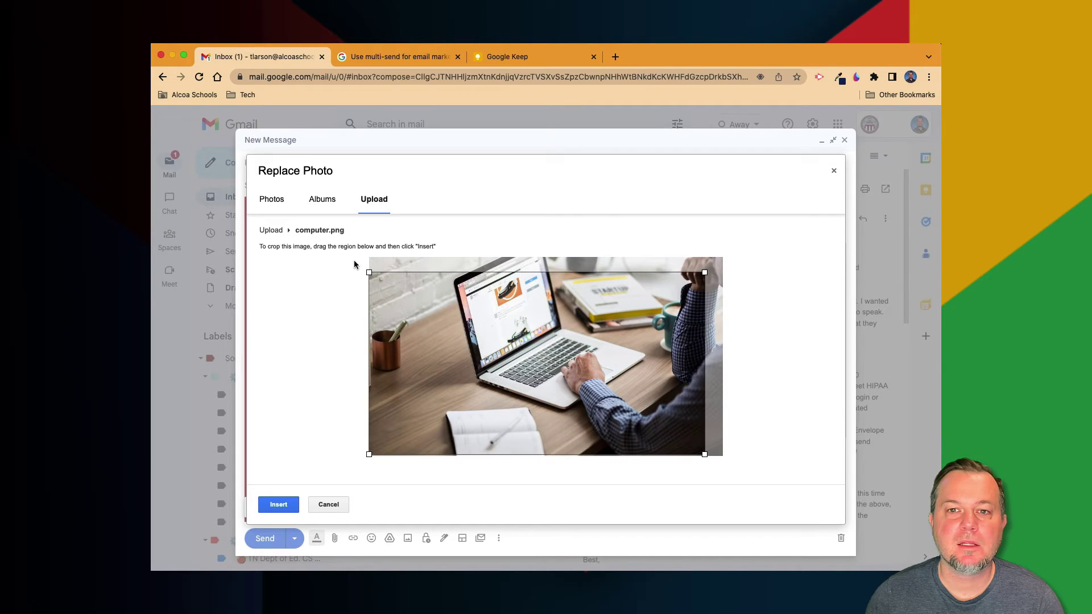
{"action": "left_click_drag", "start_coordinate": [705, 272], "coordinate": [741, 259]}
{"action": "left_click_drag", "start_coordinate": [658, 351], "coordinate": [656, 345]}
{"action": "key", "text": "Return"}
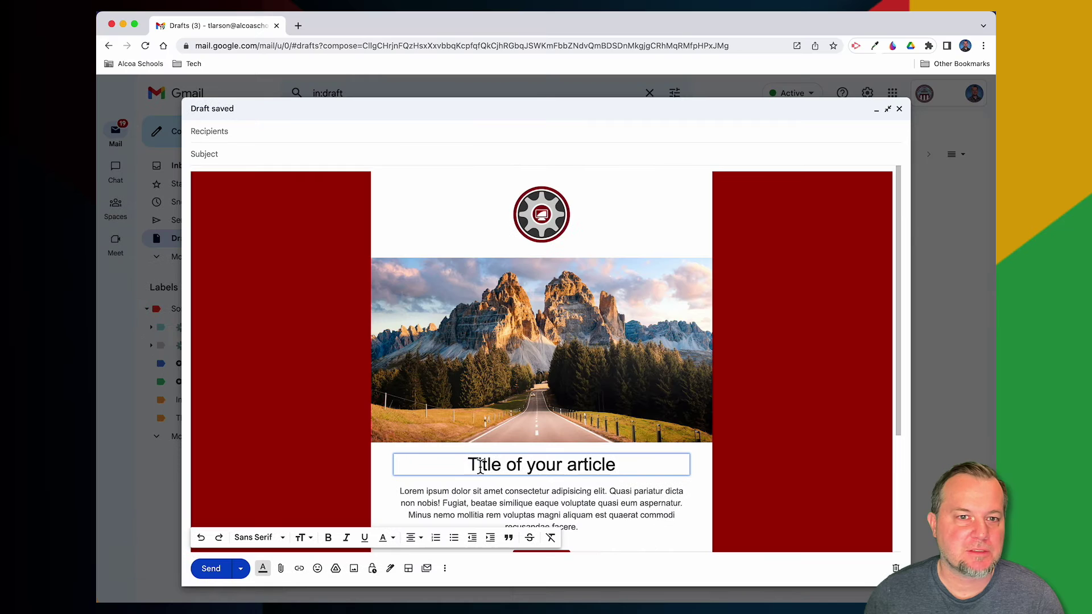
Overwrite 'Title of your article' with 'Tech Training' and move into the body text
{"action": "left_click_drag", "start_coordinate": [467, 465], "coordinate": [621, 468]}
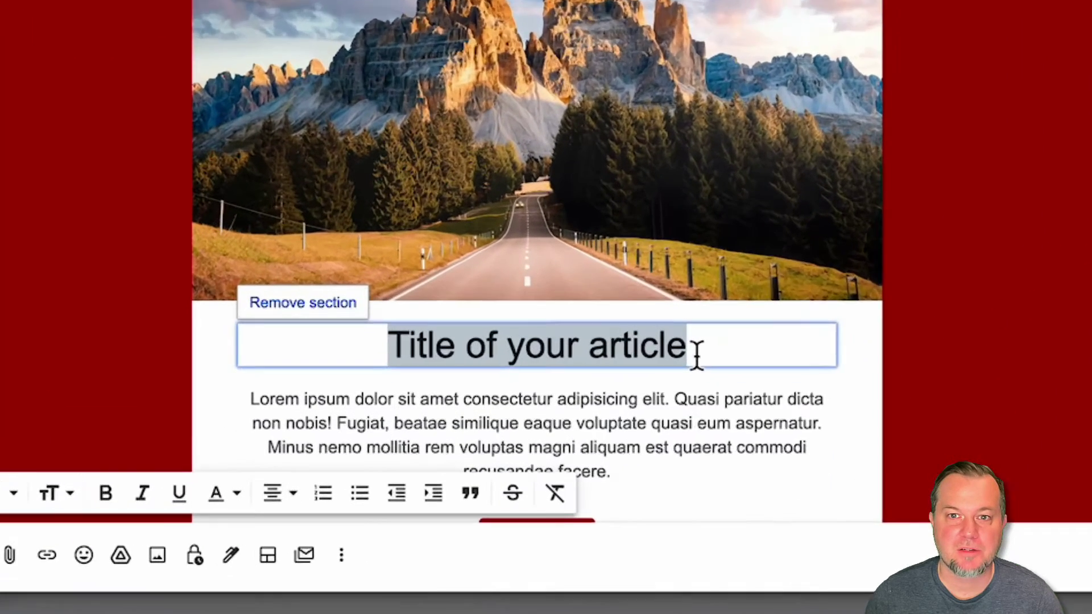
{"action": "type", "text": "Tech Training"}
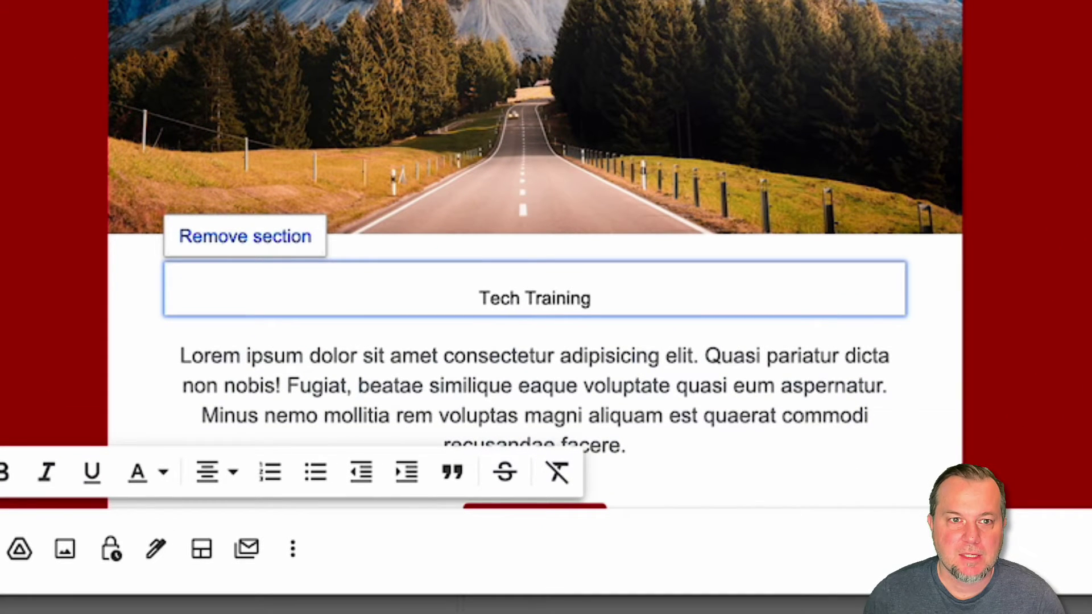
{"action": "left_click", "coordinate": [762, 398]}
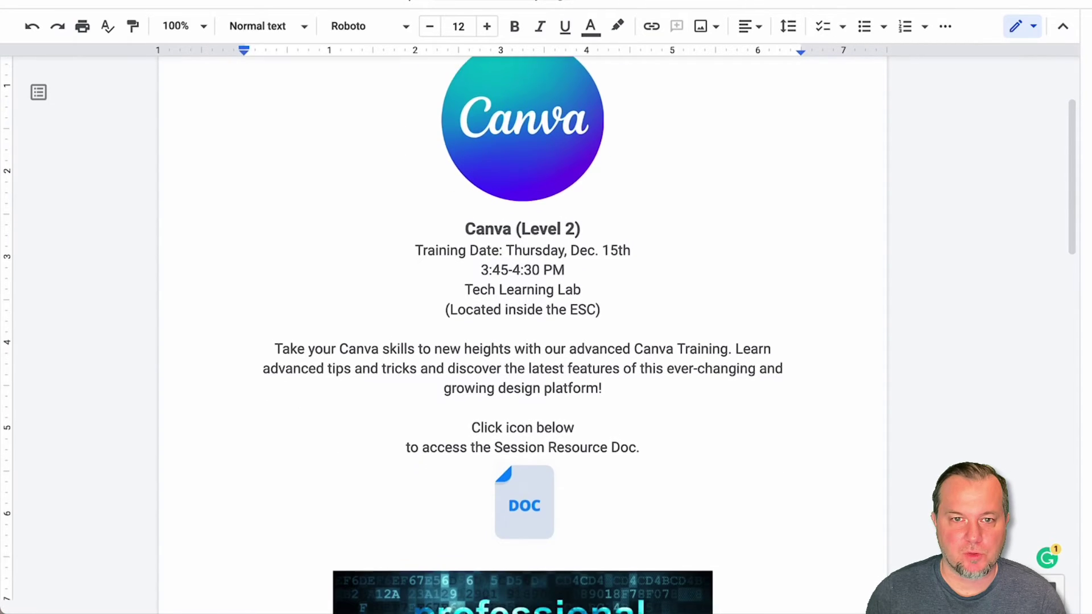
{"action": "scroll", "coordinate": [523, 335], "scroll_direction": "down", "scroll_amount": 5}
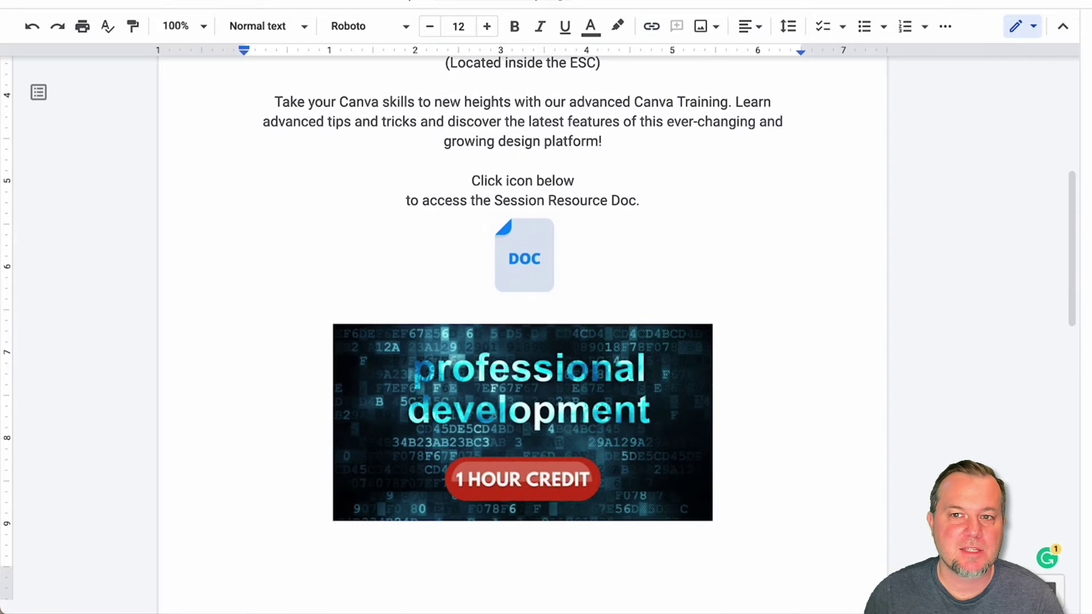
{"action": "scroll", "coordinate": [523, 335], "scroll_direction": "down", "scroll_amount": 4}
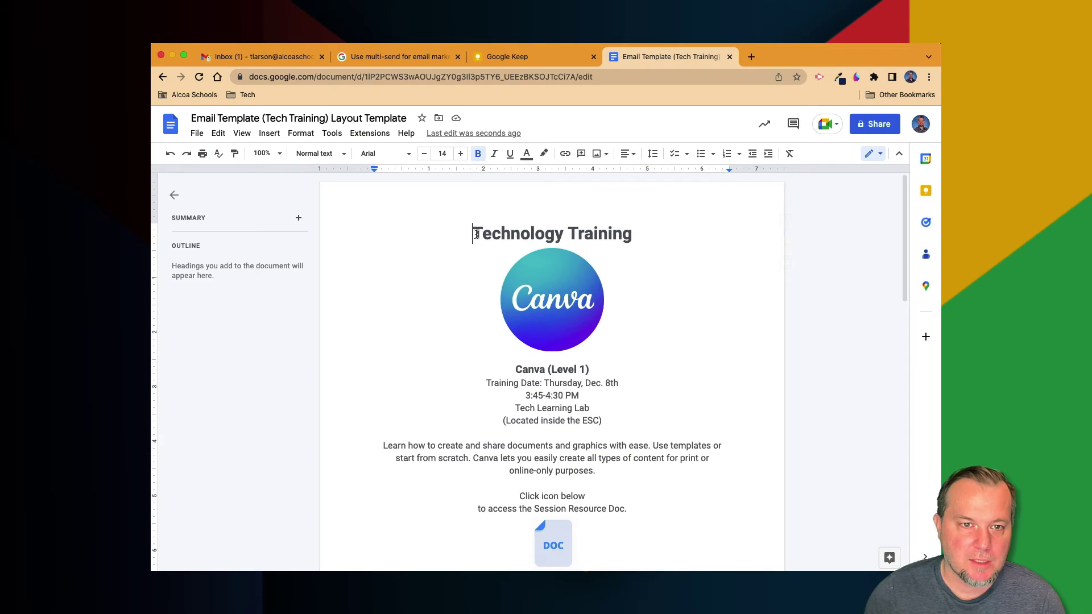
Copy 'Technology Training' from the Doc and paste it over the email's placeholder title
{"action": "left_click_drag", "start_coordinate": [473, 234], "coordinate": [631, 235]}
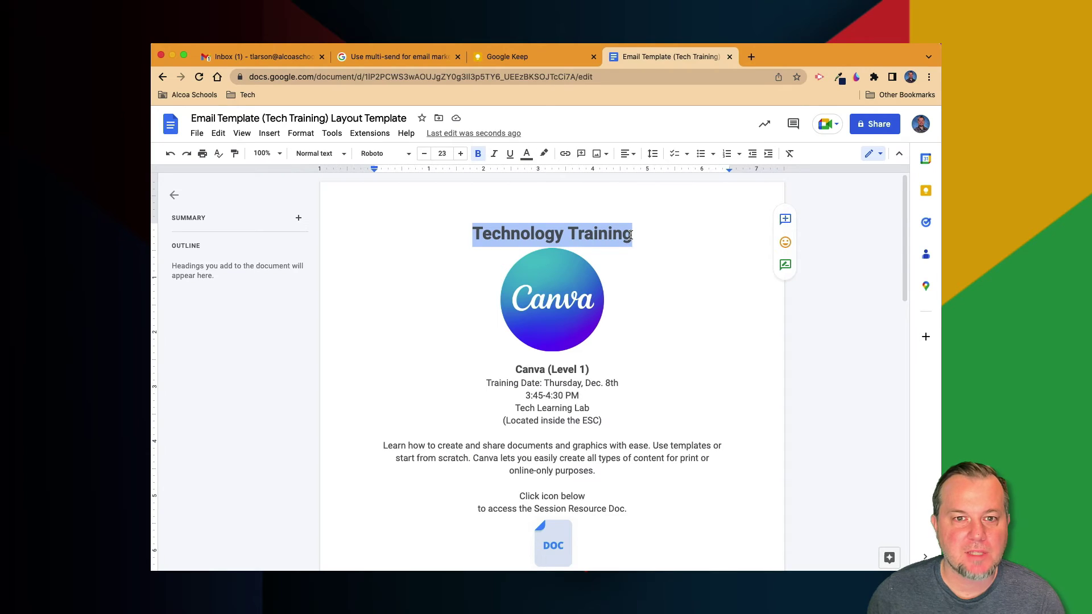
{"action": "left_click", "coordinate": [218, 133]}
{"action": "left_click", "coordinate": [249, 219]}
{"action": "left_click", "coordinate": [273, 57]}
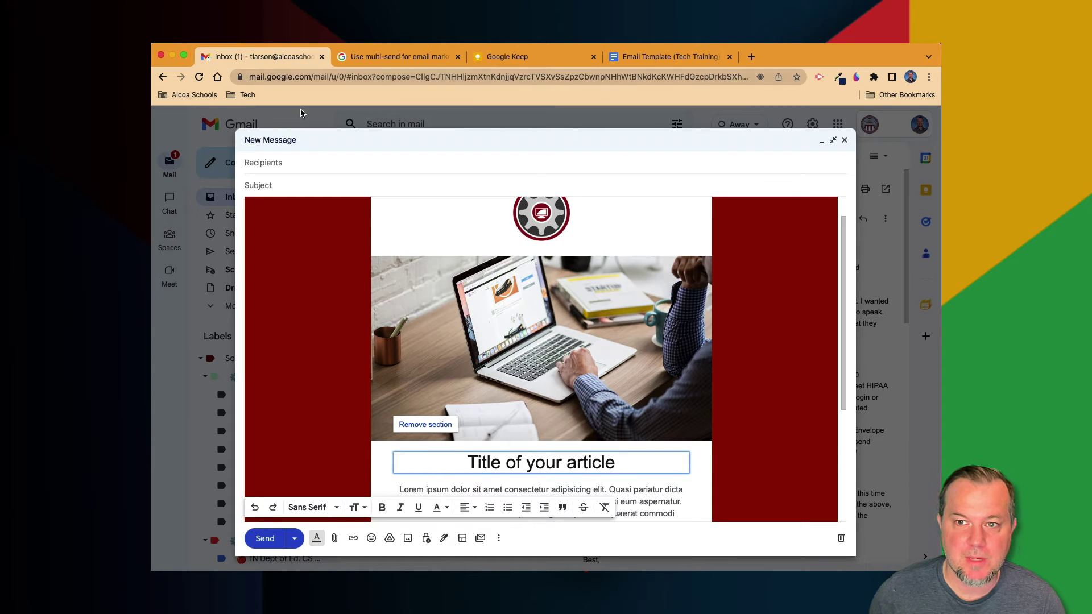
{"action": "left_click_drag", "start_coordinate": [468, 465], "coordinate": [651, 464]}
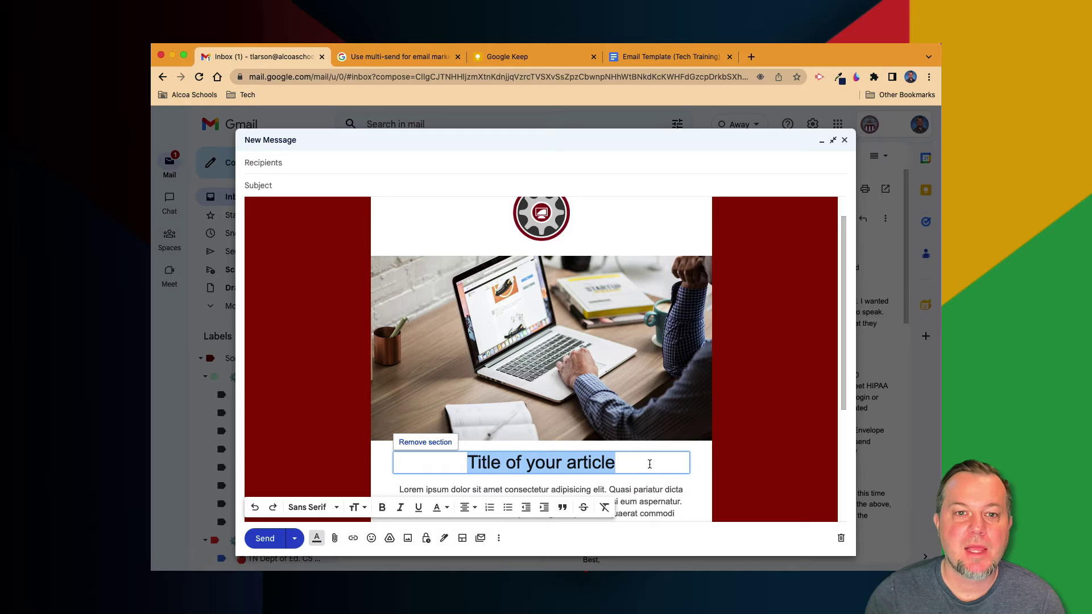
{"action": "key", "text": "super+v"}
{"action": "key", "text": "super+4"}
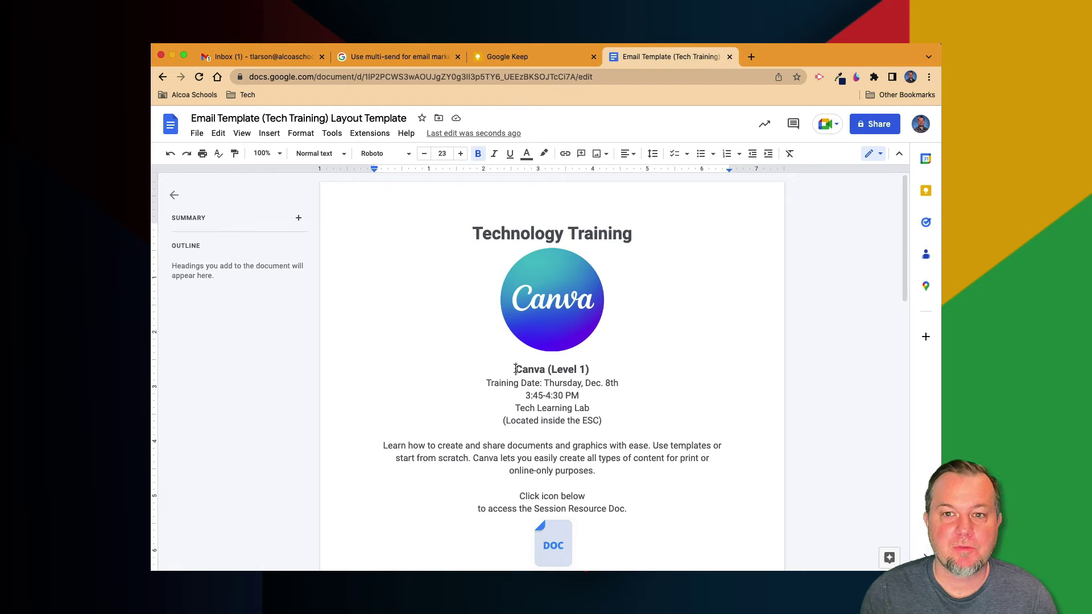
Paste the Doc's Canva (Level 1) details over the Lorem paragraph, adding a blank line above
{"action": "left_click_drag", "start_coordinate": [516, 369], "coordinate": [598, 470]}
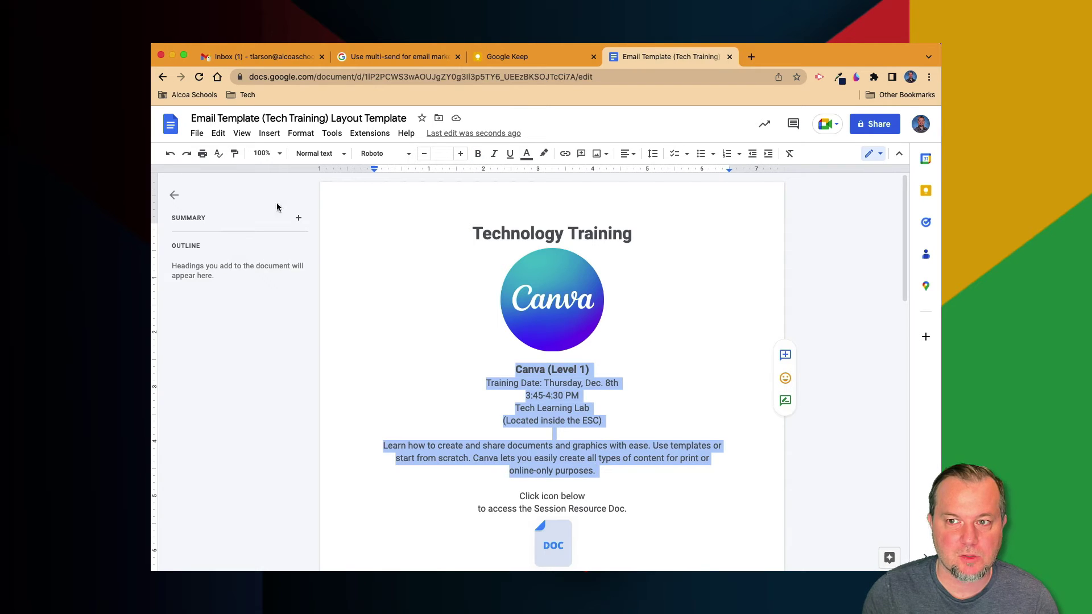
{"action": "left_click", "coordinate": [219, 133]}
{"action": "left_click", "coordinate": [246, 218]}
{"action": "left_click", "coordinate": [277, 56]}
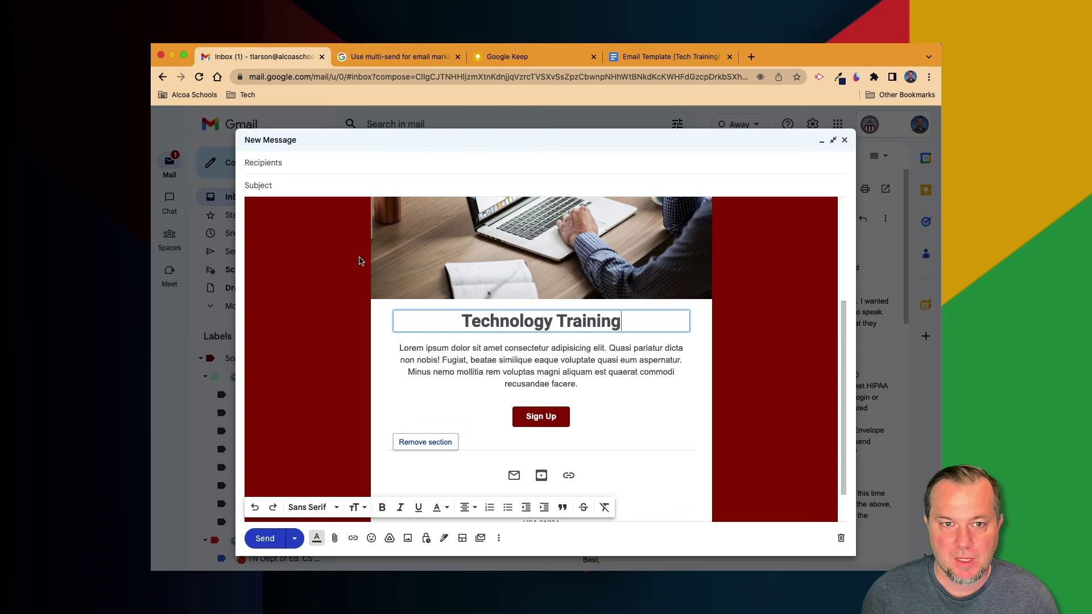
{"action": "left_click_drag", "start_coordinate": [399, 348], "coordinate": [579, 386]}
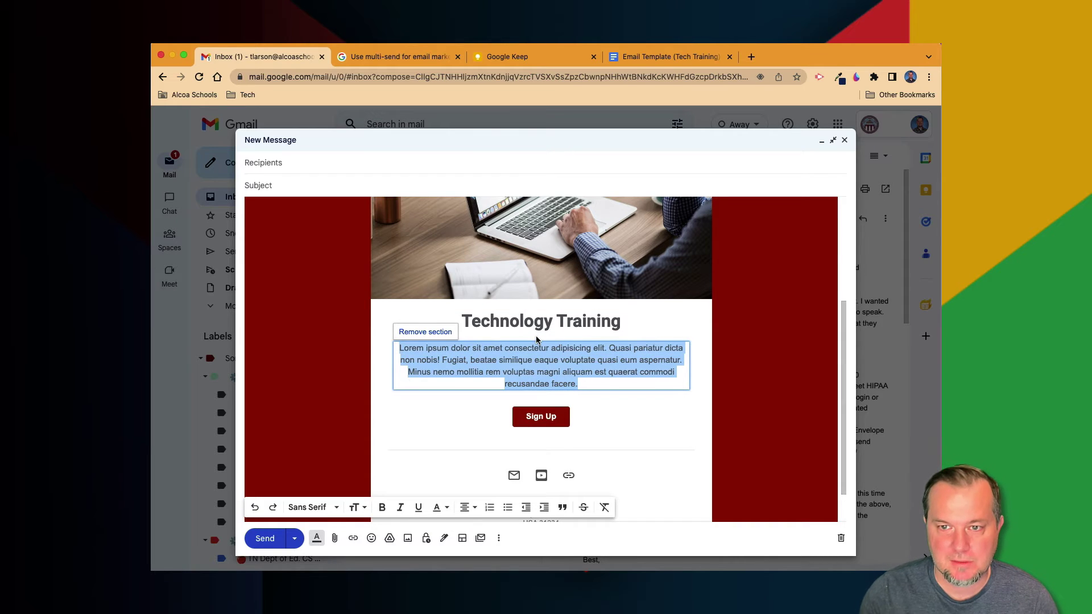
{"action": "key", "text": "super+v"}
{"action": "key", "text": "super+4"}
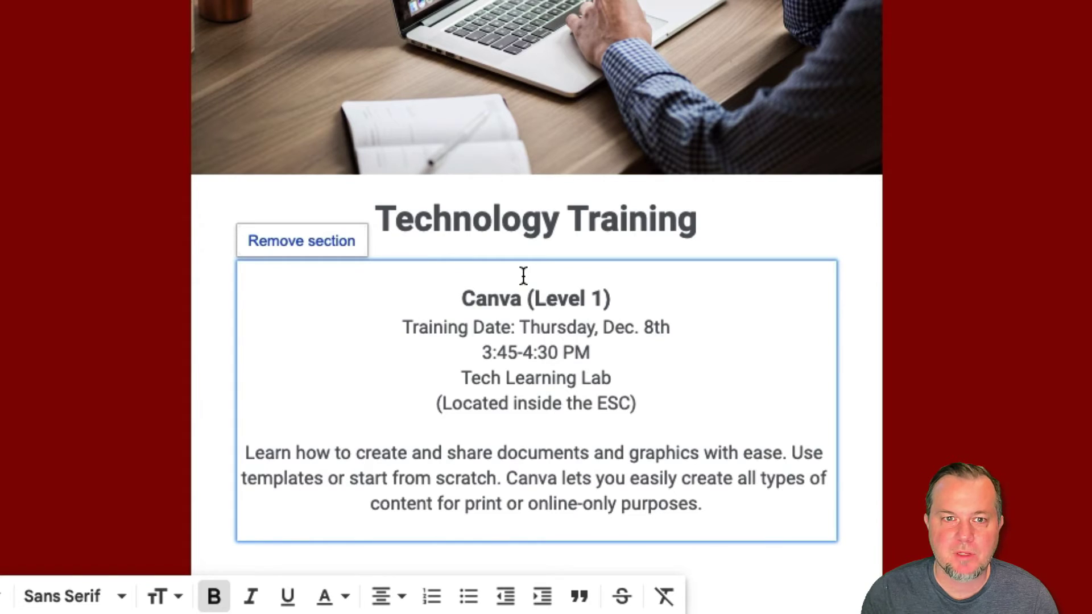
{"action": "key", "text": "Return"}
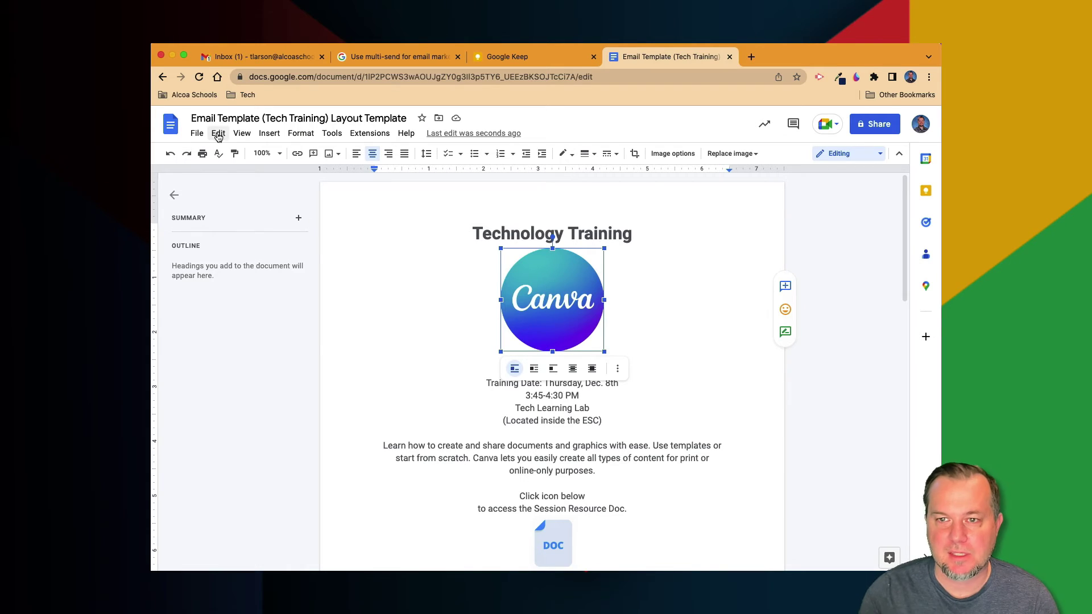
Copy the round Canva logo from the Doc and paste it above the Canva (Level 1) details in the draft
{"action": "left_click", "coordinate": [218, 135]}
{"action": "left_click", "coordinate": [239, 217]}
{"action": "left_click", "coordinate": [261, 57]}
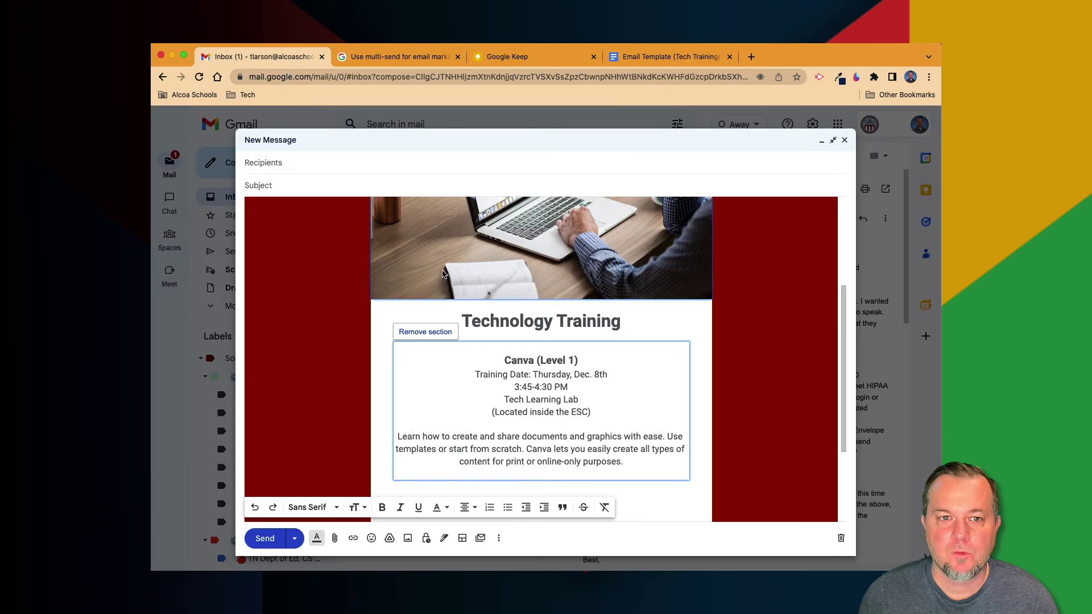
{"action": "left_click", "coordinate": [535, 348]}
{"action": "key", "text": "super+v"}
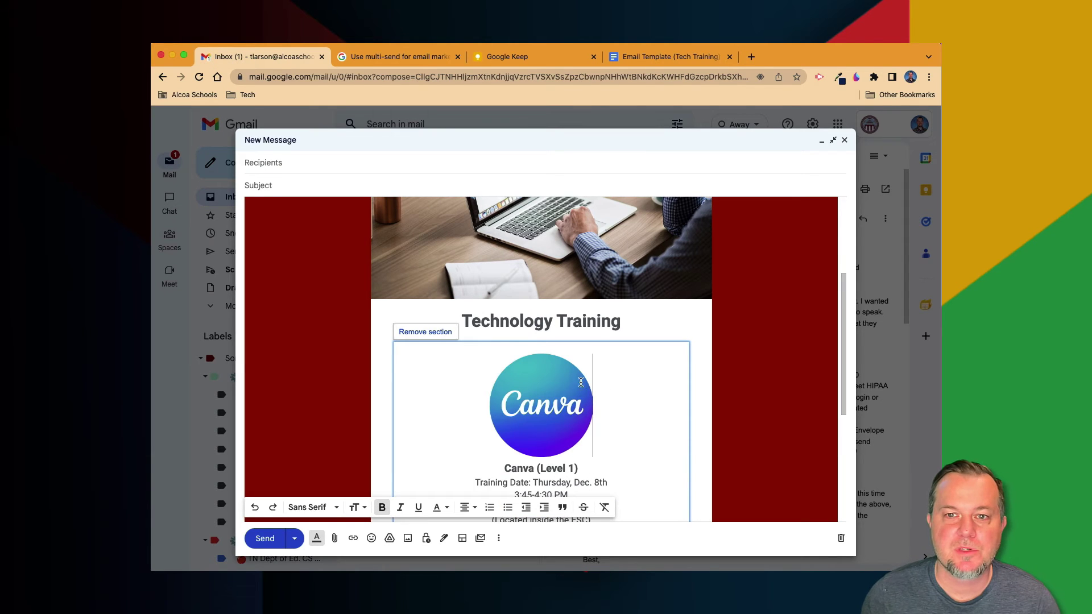
{"action": "scroll", "coordinate": [658, 417], "scroll_direction": "down", "scroll_amount": 3}
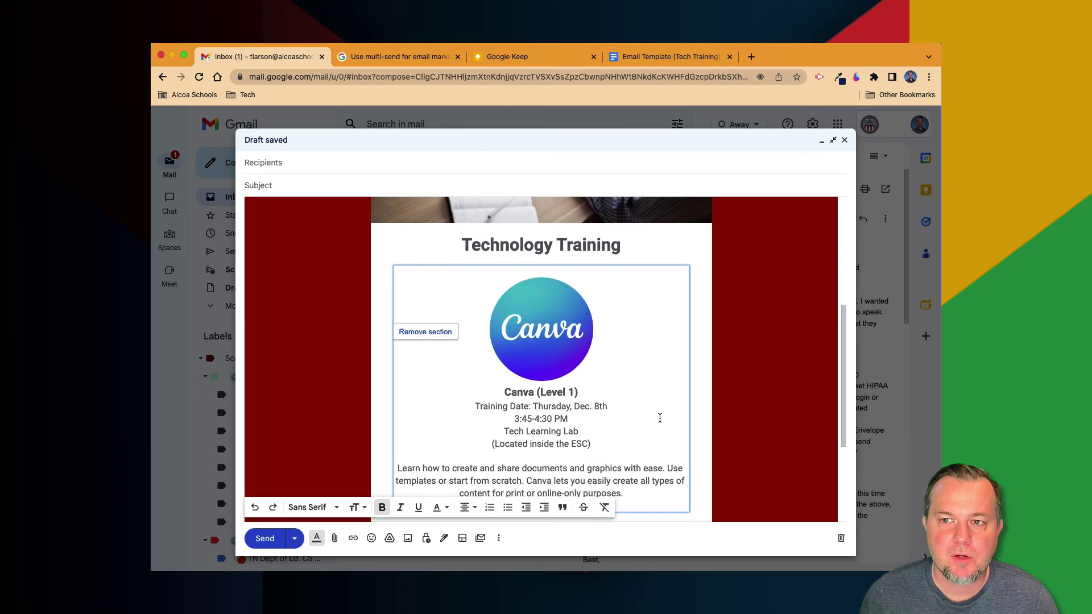
{"action": "scroll", "coordinate": [660, 418], "scroll_direction": "down", "scroll_amount": 5}
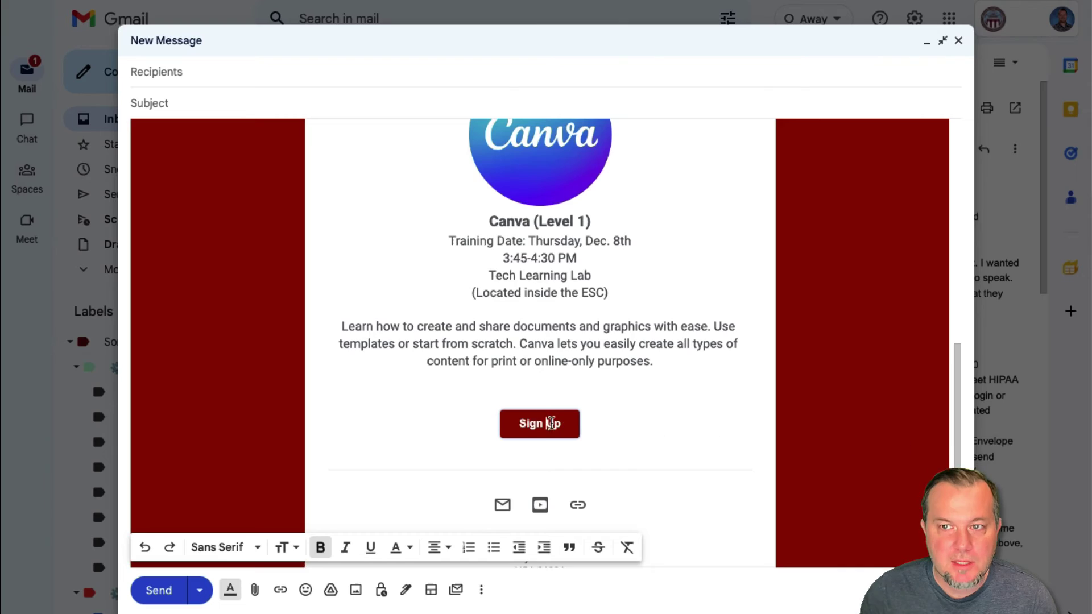
Copy the Link to event for the December 8 Canva Level 1 event via Publish event
{"action": "left_click", "coordinate": [545, 423]}
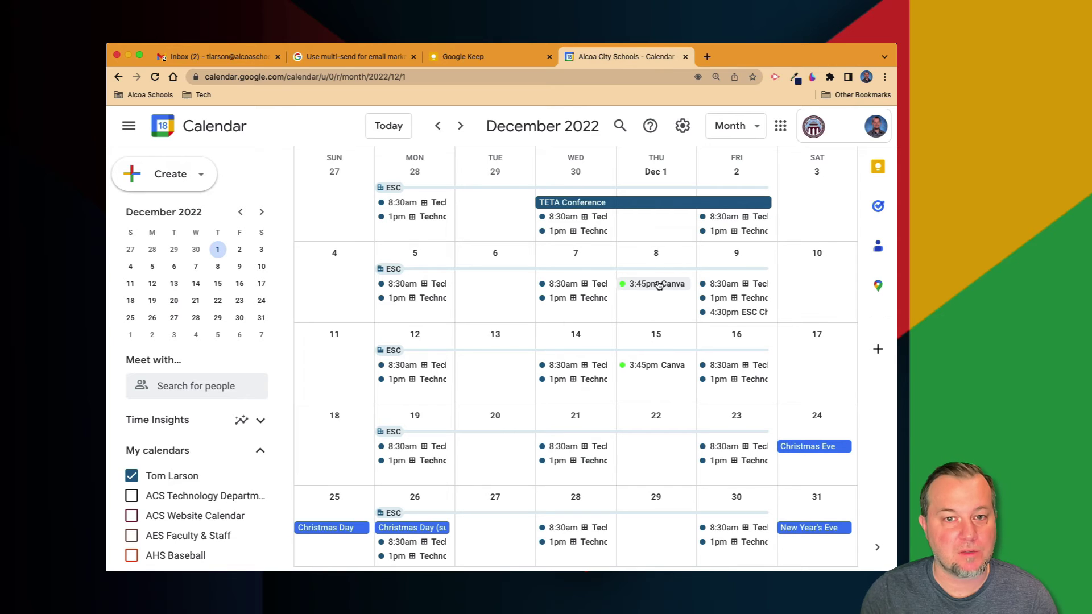
{"action": "left_click", "coordinate": [658, 285]}
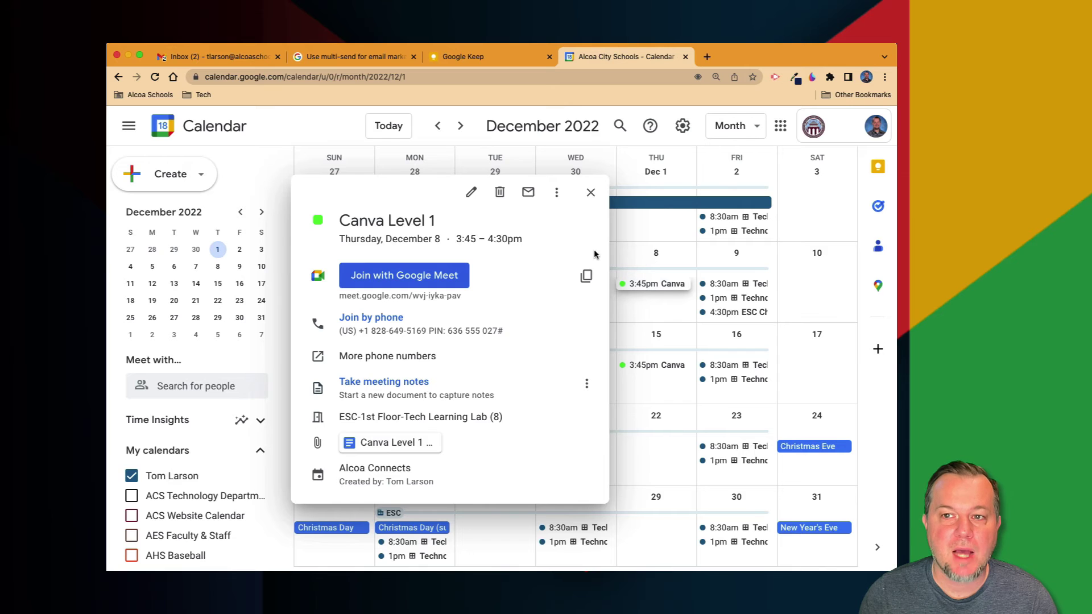
{"action": "left_click", "coordinate": [557, 193]}
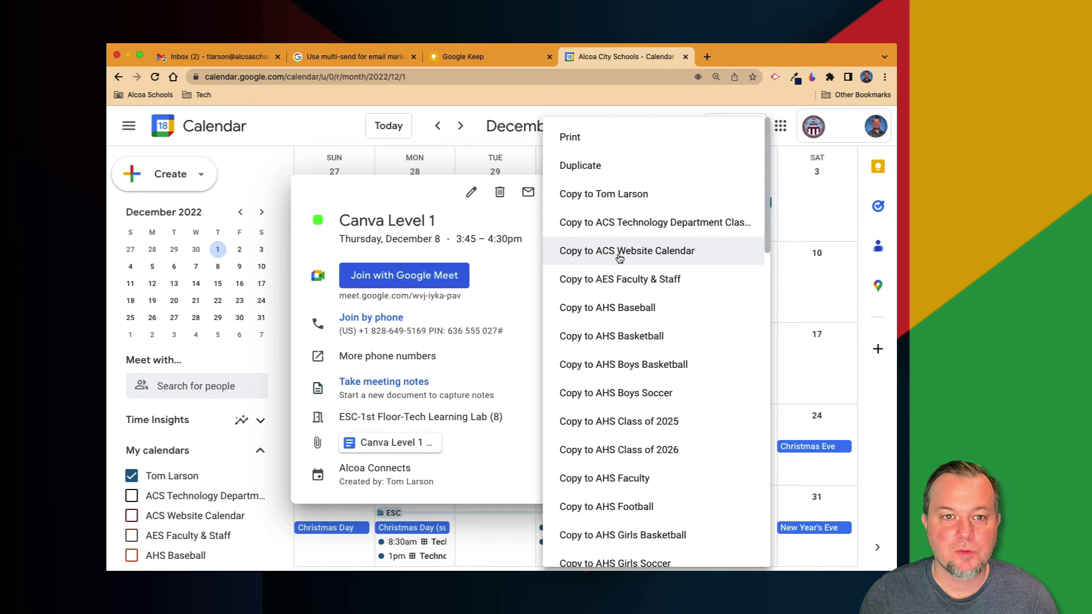
{"action": "scroll", "coordinate": [626, 267], "scroll_direction": "down", "scroll_amount": 15}
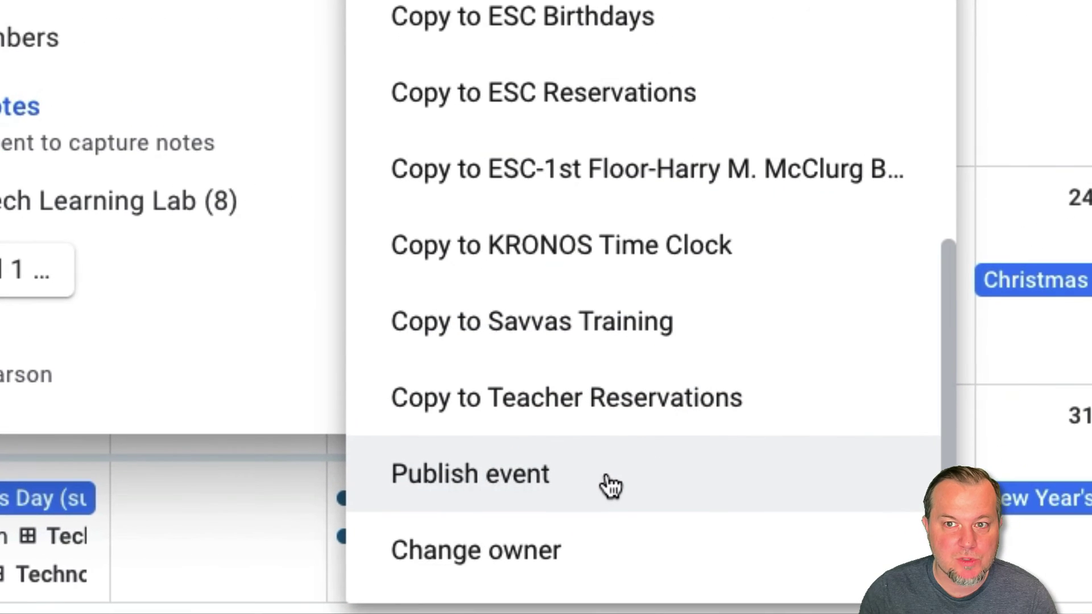
{"action": "left_click", "coordinate": [612, 485]}
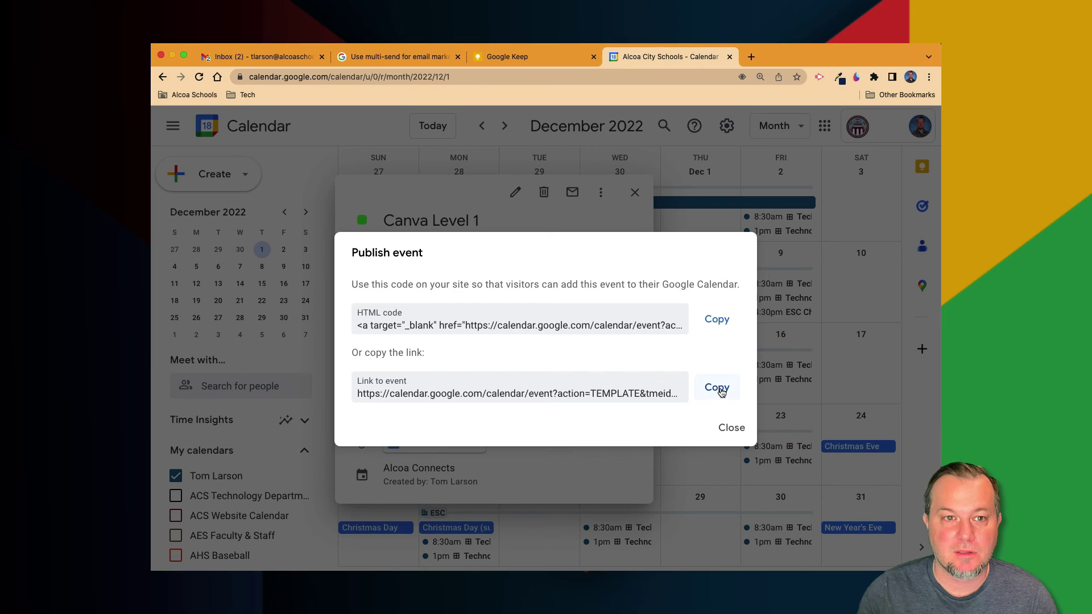
{"action": "left_click", "coordinate": [719, 390]}
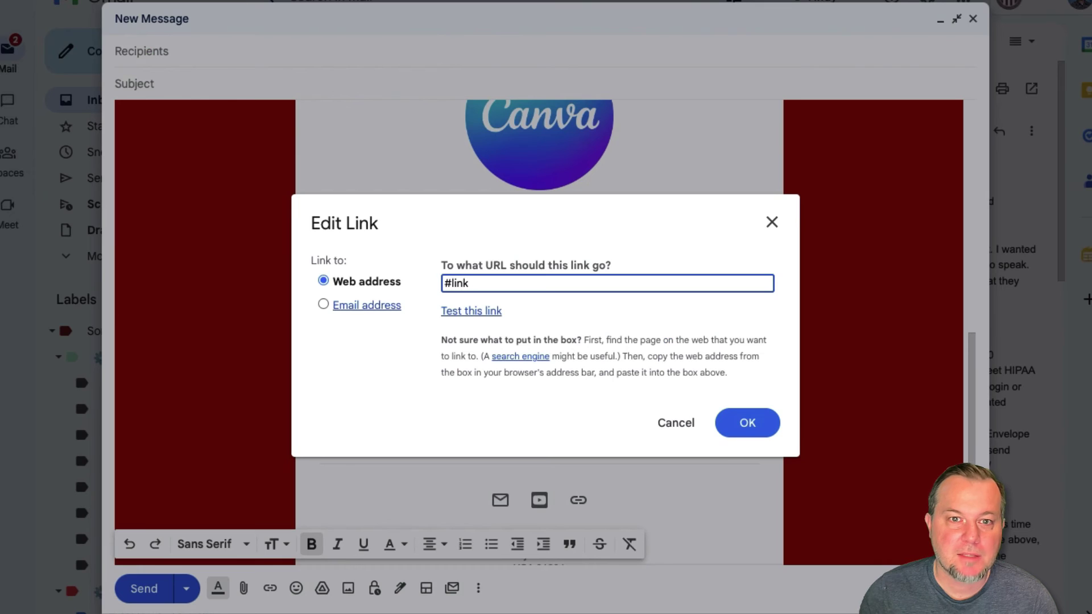
Replace the Sign Up button's #link with the calendar event URL and enter subject 'Tech Training on Dec. 8'
{"action": "left_click_drag", "start_coordinate": [476, 283], "coordinate": [445, 282]}
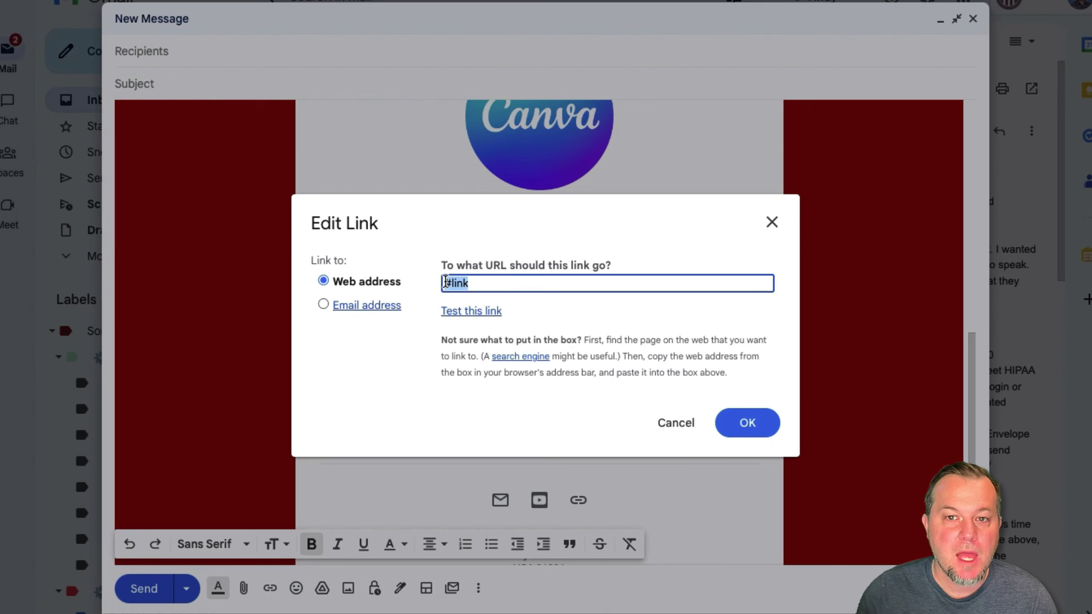
{"action": "key", "text": "ctrl+v"}
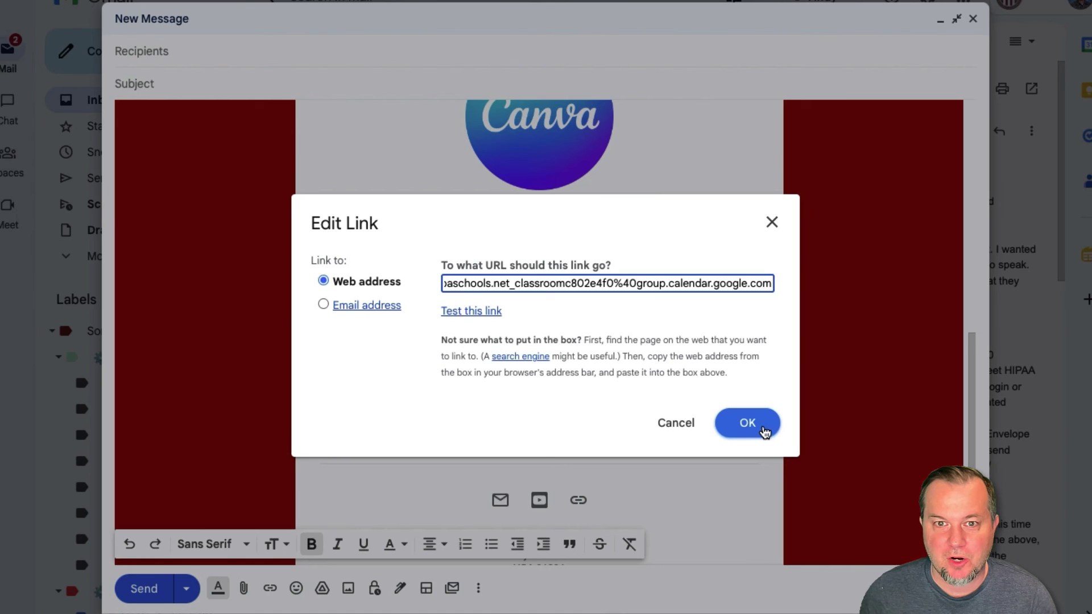
{"action": "left_click", "coordinate": [747, 423]}
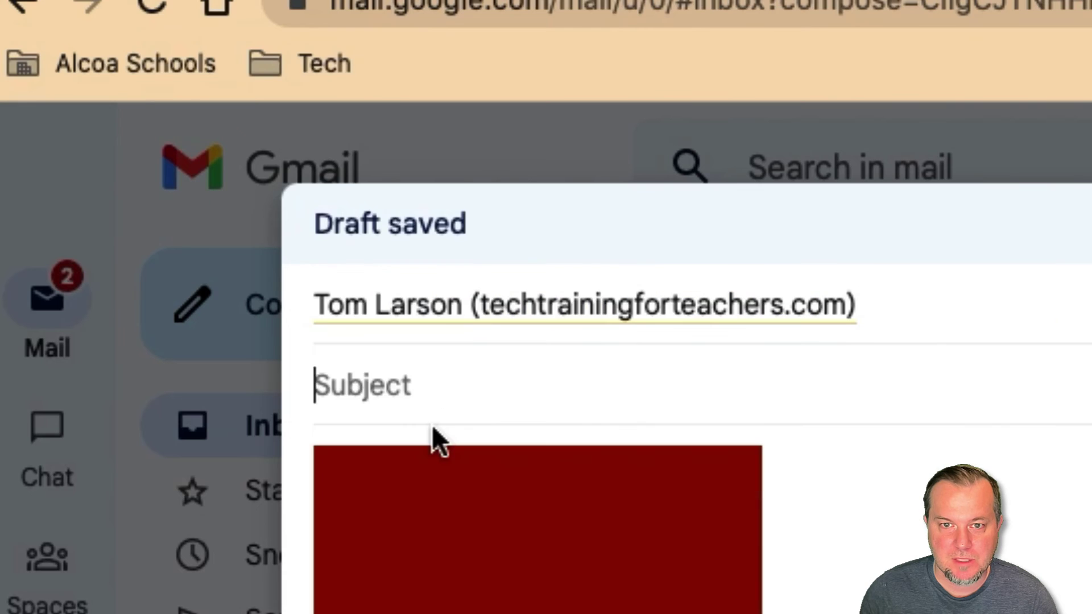
{"action": "type", "text": "Tech"}
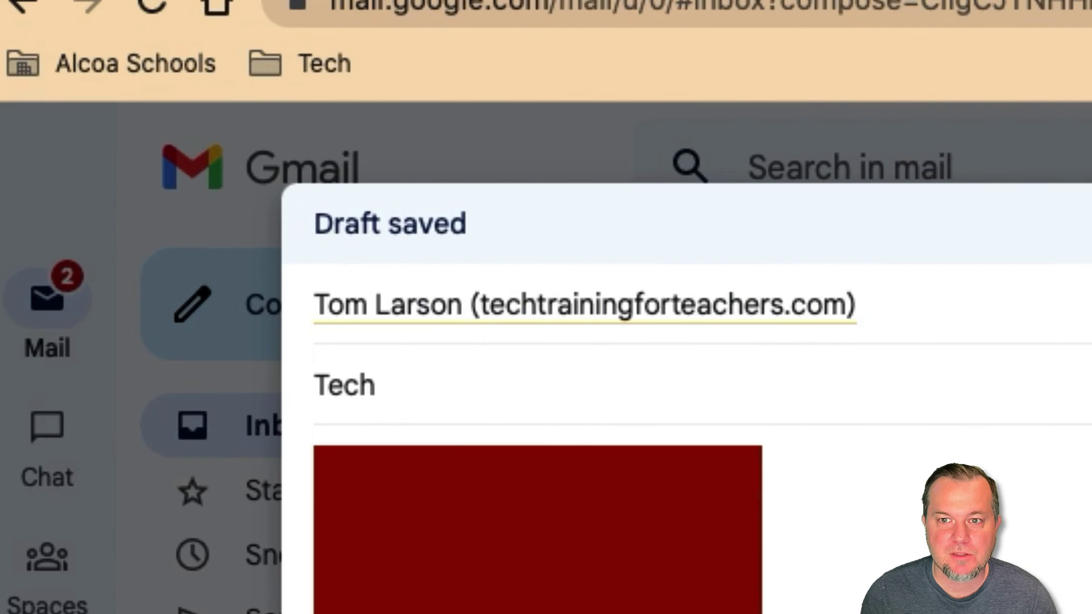
{"action": "type", "text": " Training on Dec. 8"}
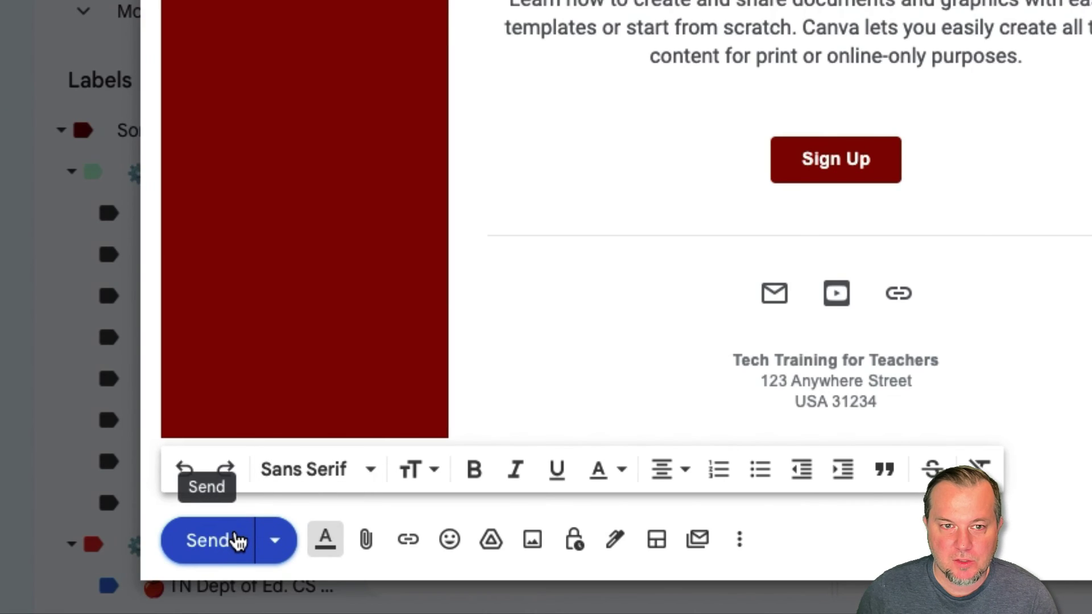
Send the finished Tech Training on Dec. 8 email
{"action": "left_click", "coordinate": [237, 542]}
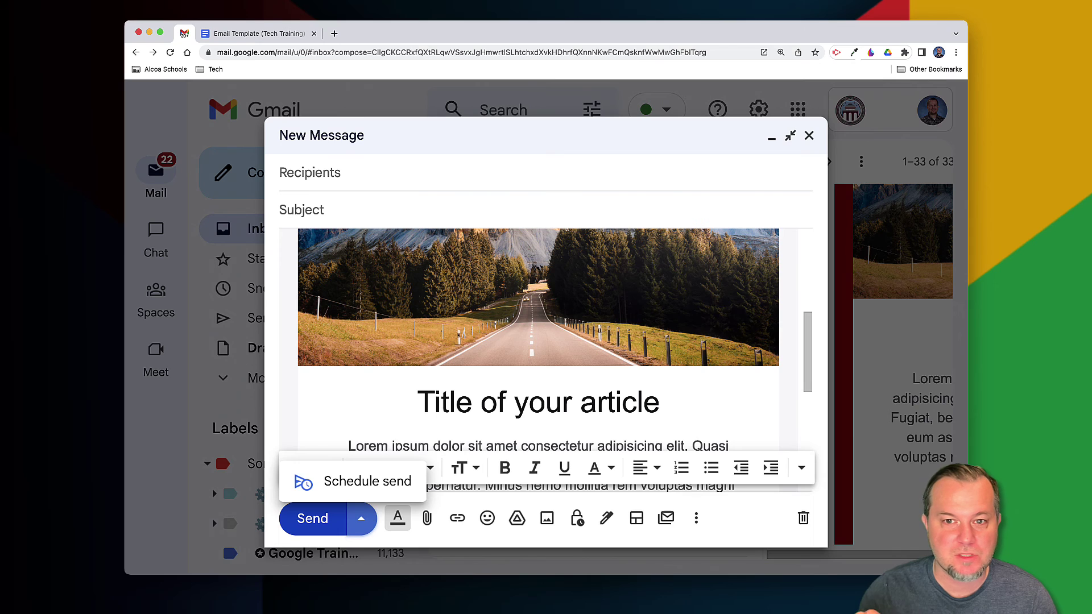